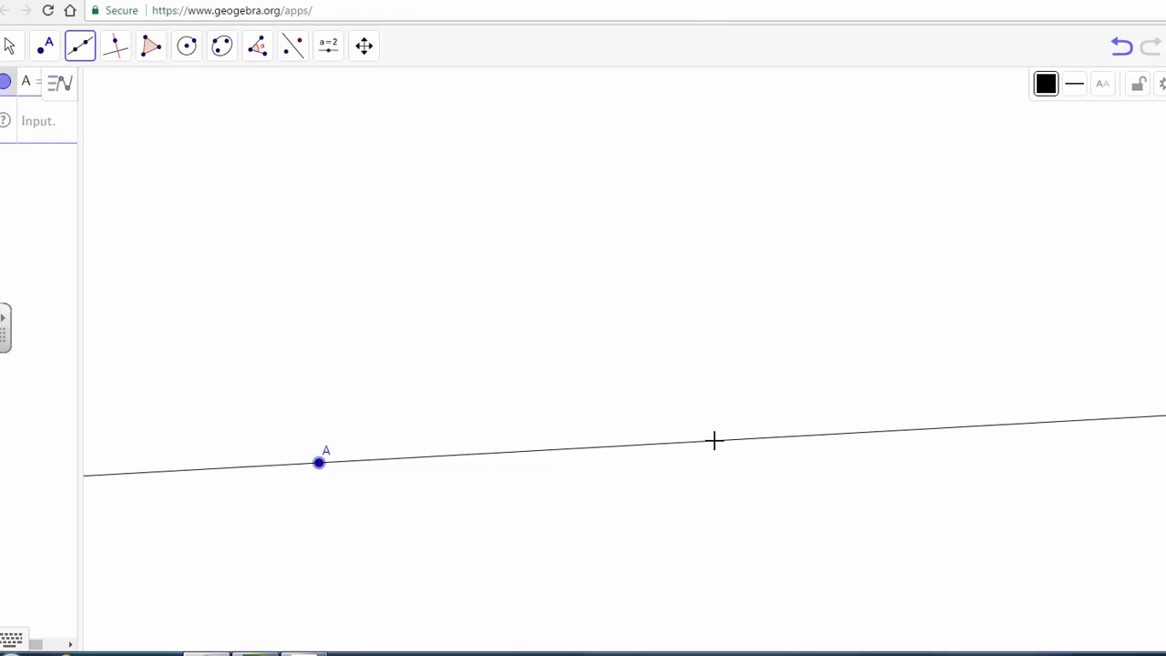
Step: Complete a line through point A with a second point B
click(713, 444)
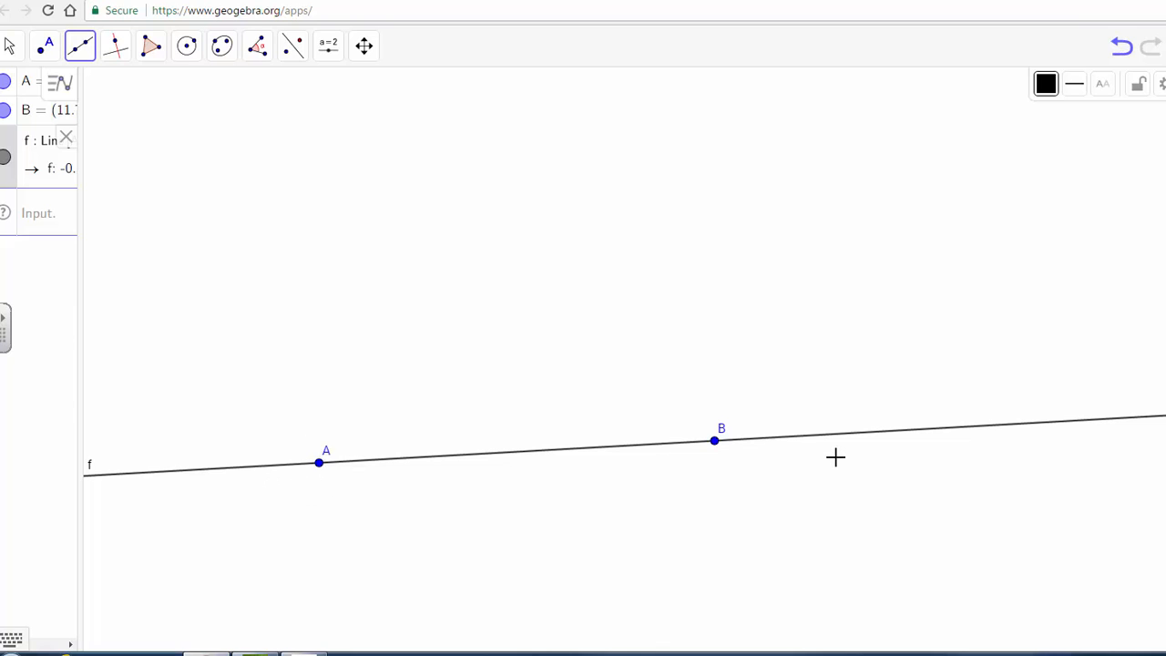
Step: Draw a circle centered at point A passing through a new point C
click(12, 48)
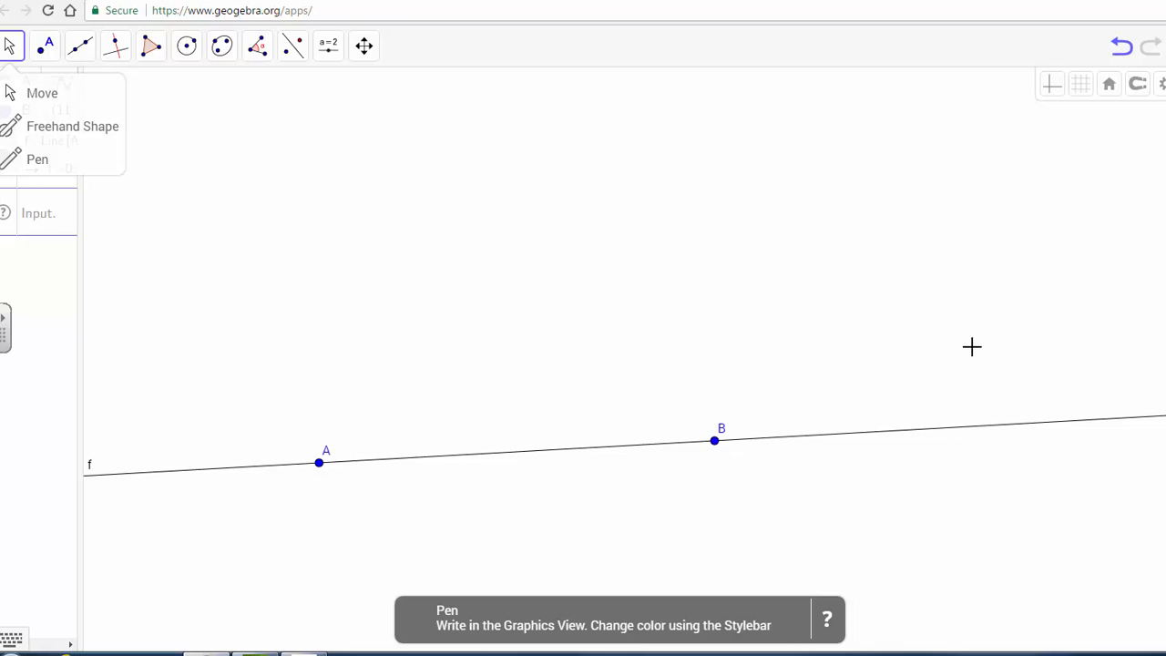
drag(971, 346, 1109, 248)
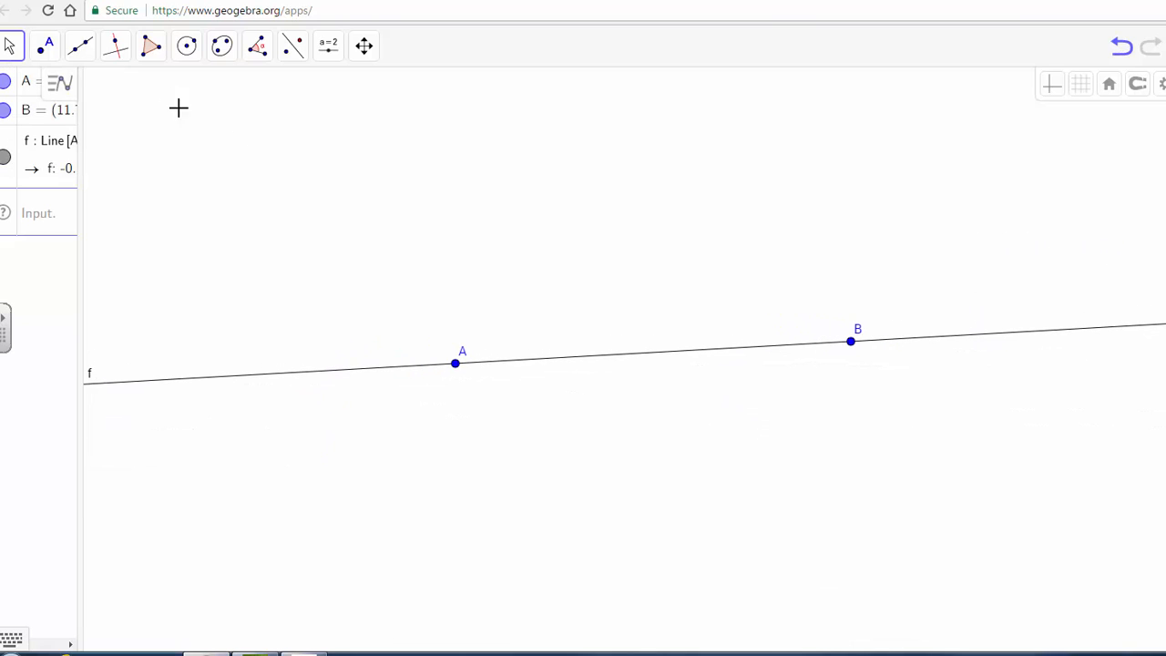
click(120, 56)
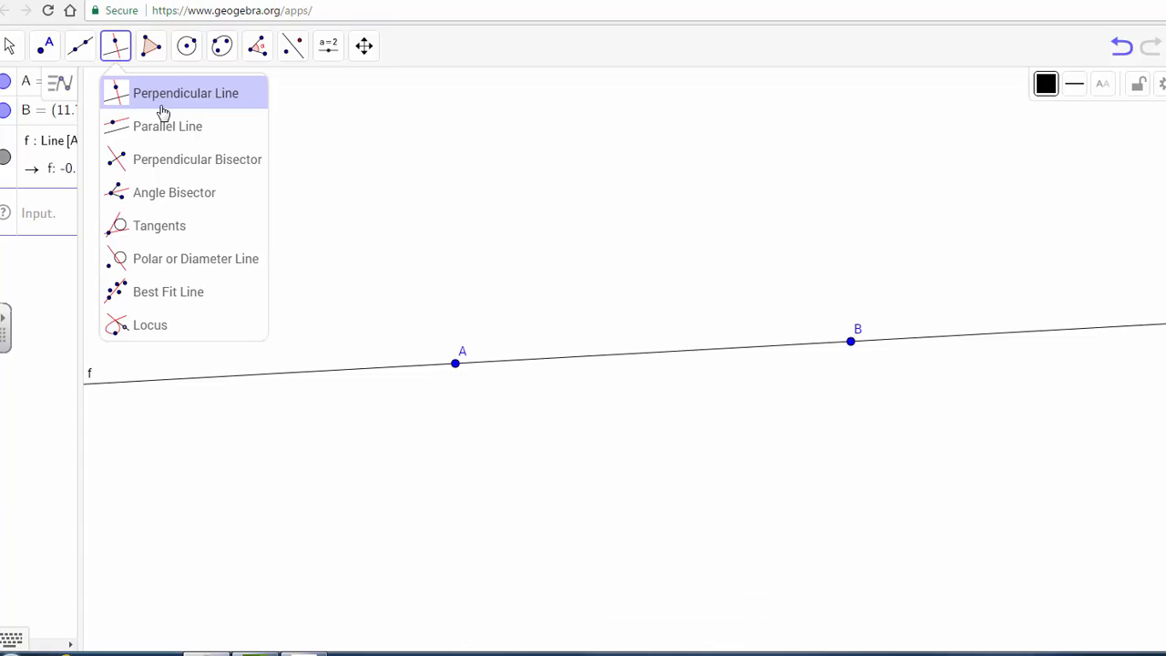
click(186, 56)
click(186, 59)
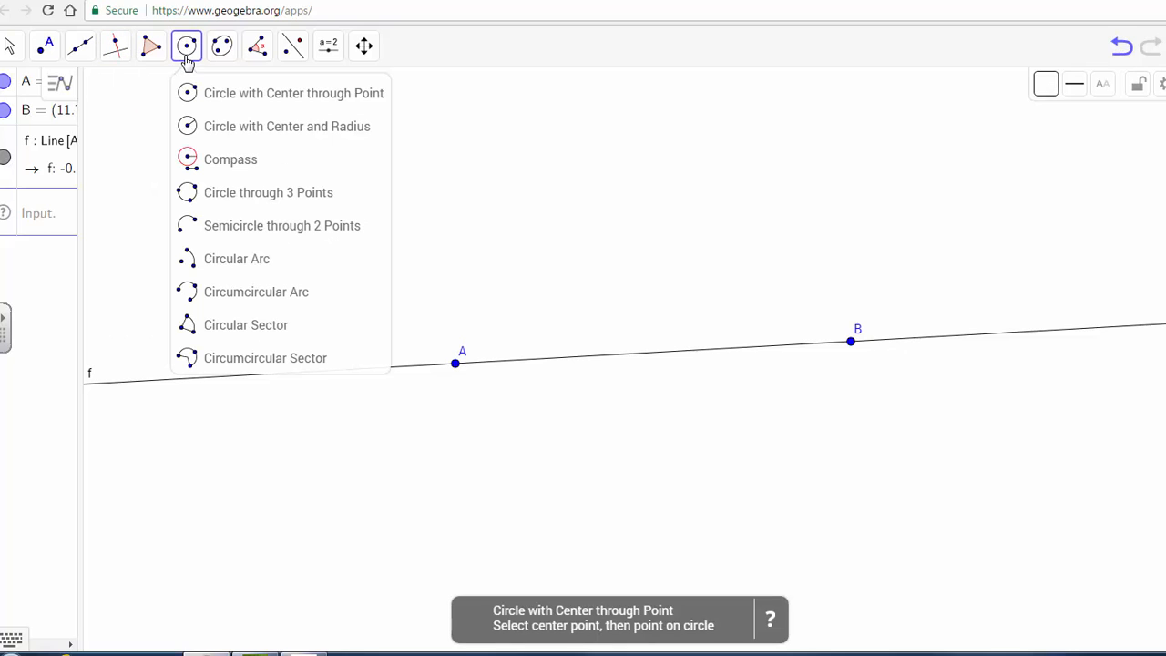
click(250, 97)
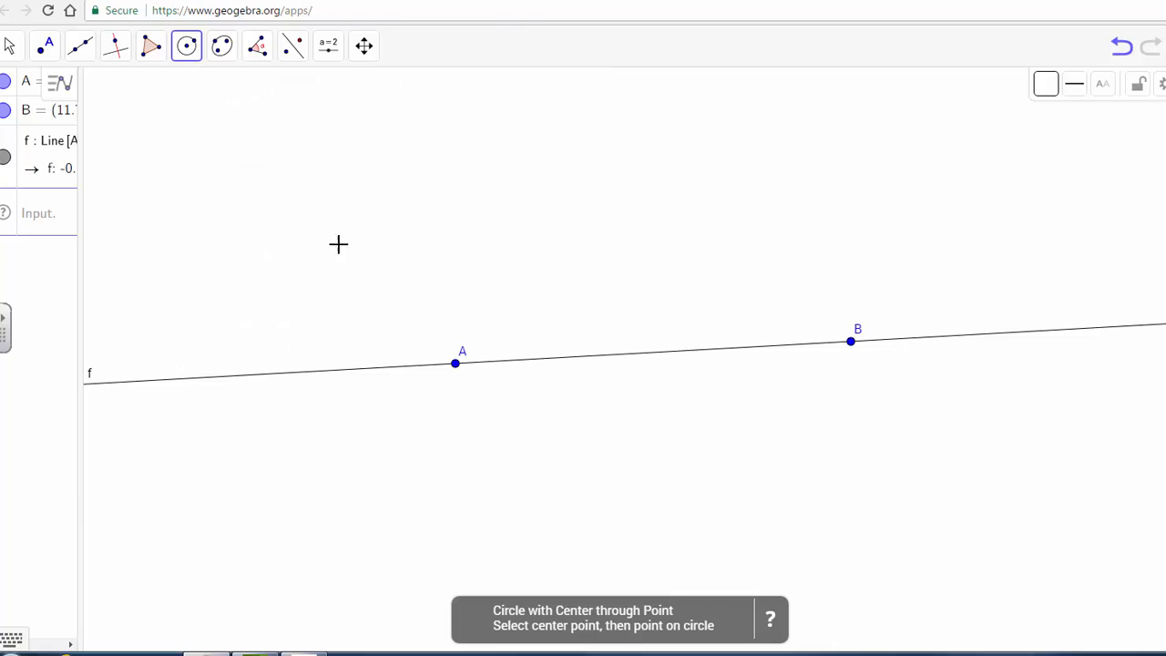
click(455, 364)
click(385, 422)
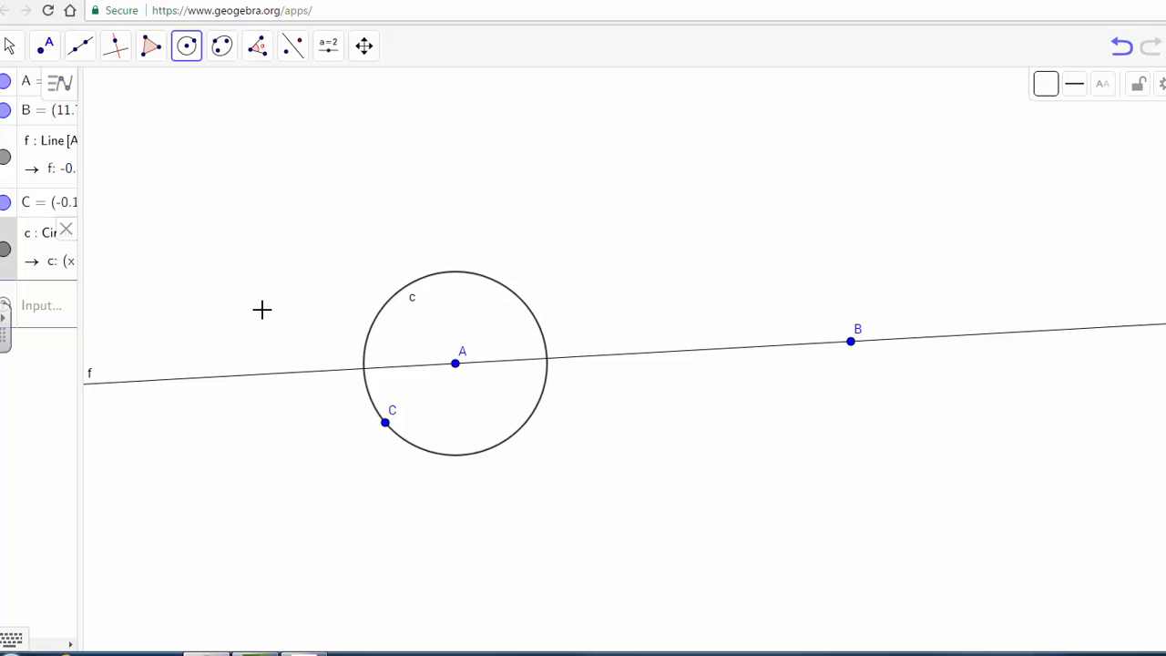
Step: Mark the two intersection points of circle c with line f
click(36, 54)
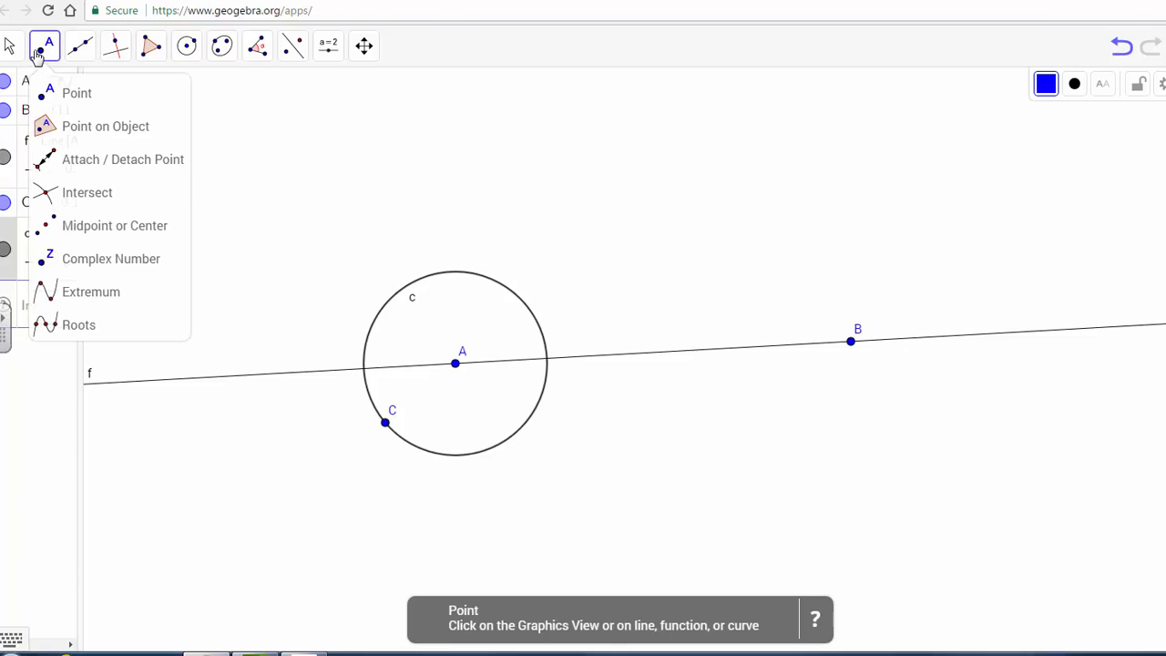
click(91, 197)
click(444, 272)
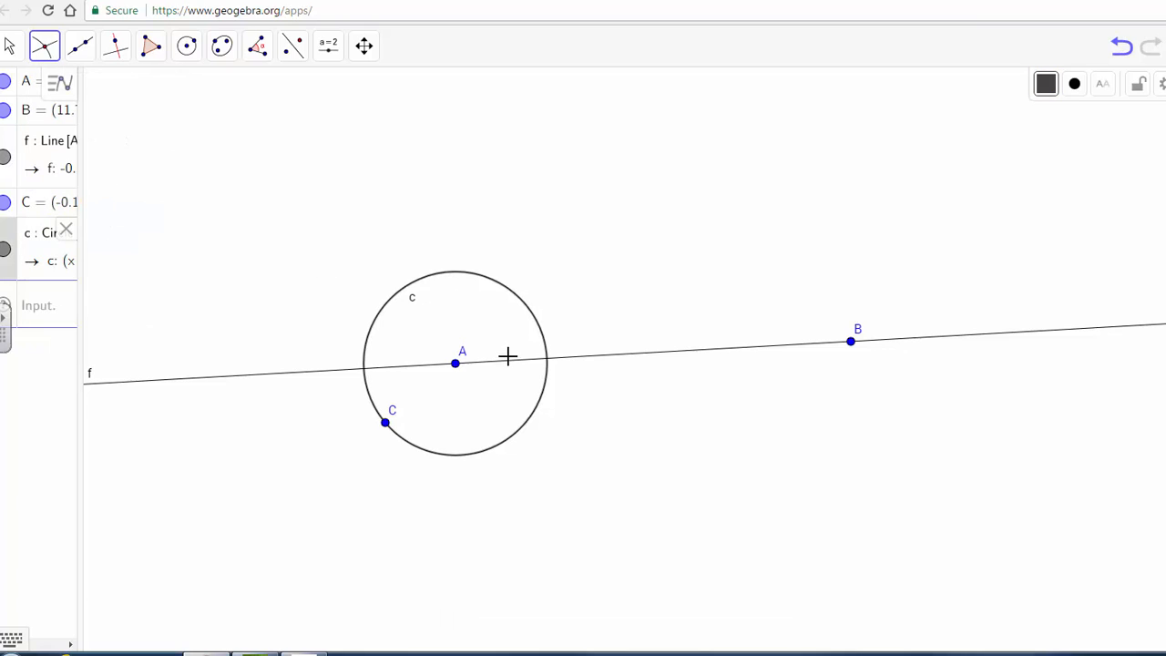
click(512, 360)
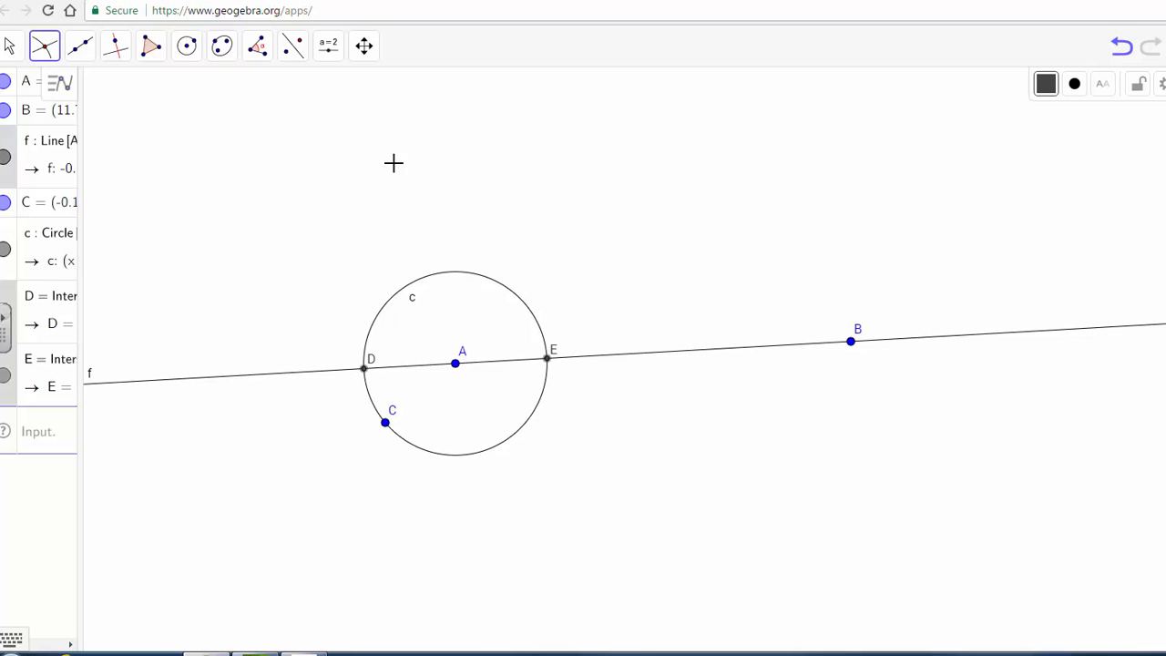
Step: With the Compass, draw circles of radius DE centered at point D and at point E
click(187, 48)
click(231, 161)
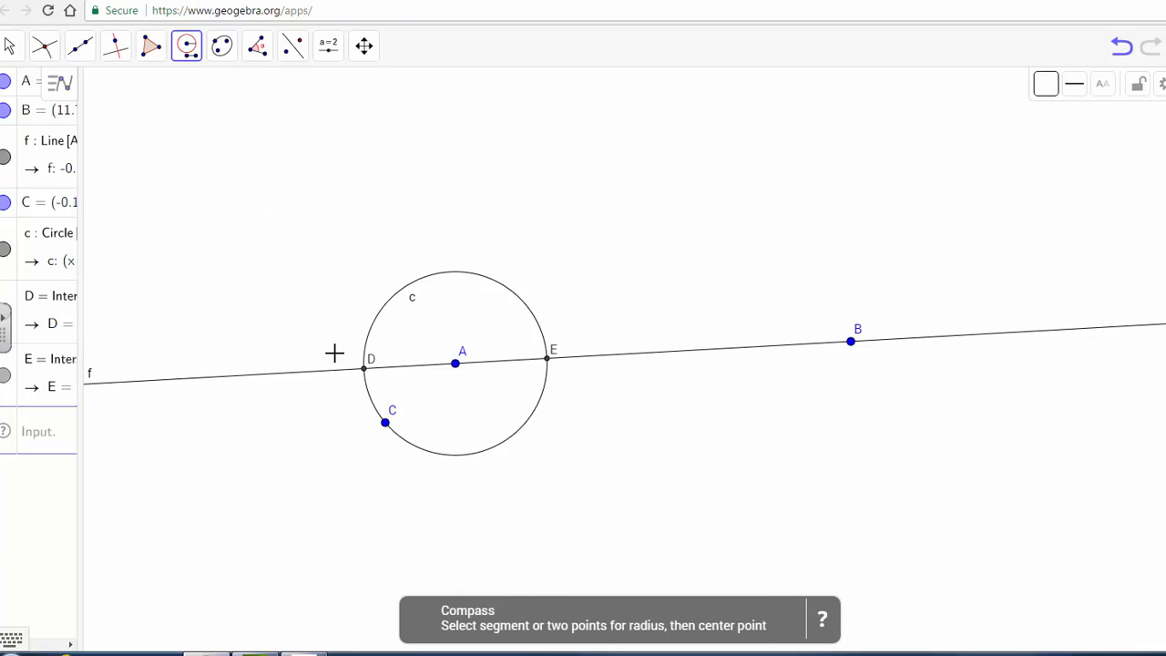
click(547, 360)
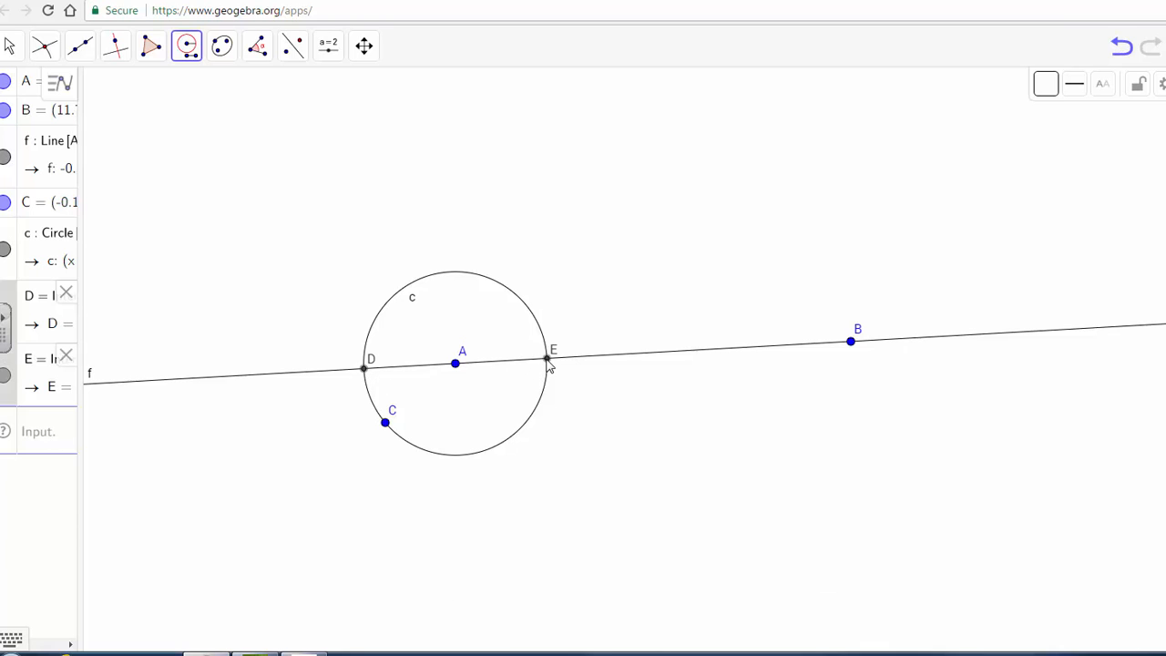
click(364, 370)
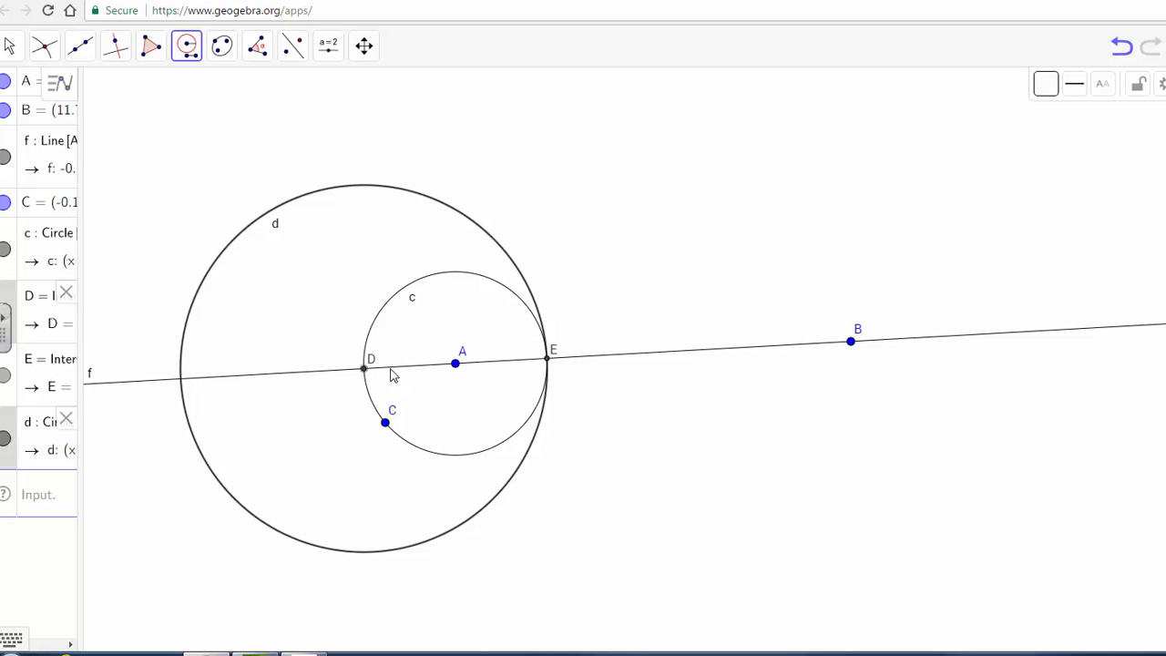
click(547, 359)
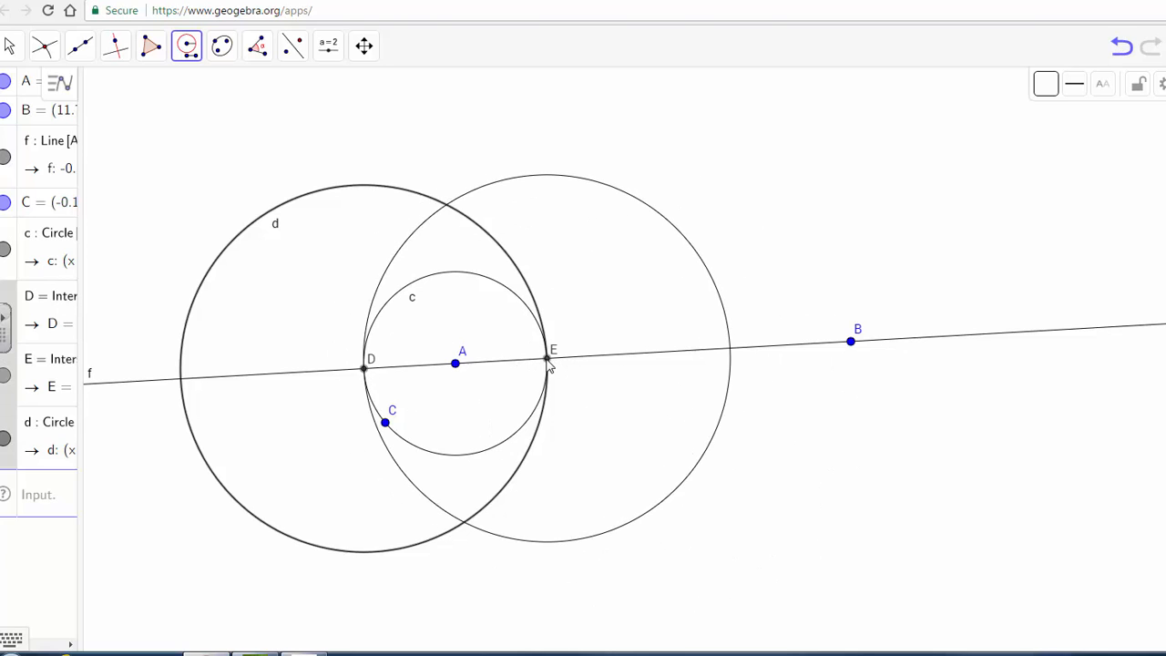
click(547, 360)
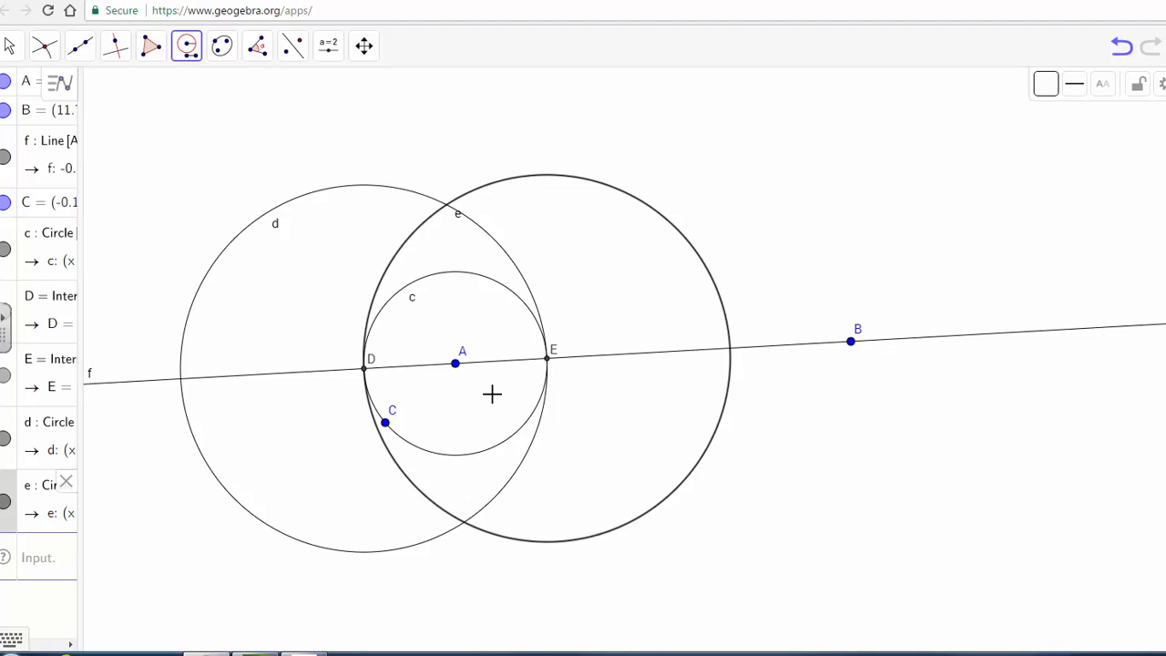
Step: Mark the two intersection points of compass circles d and e
click(41, 45)
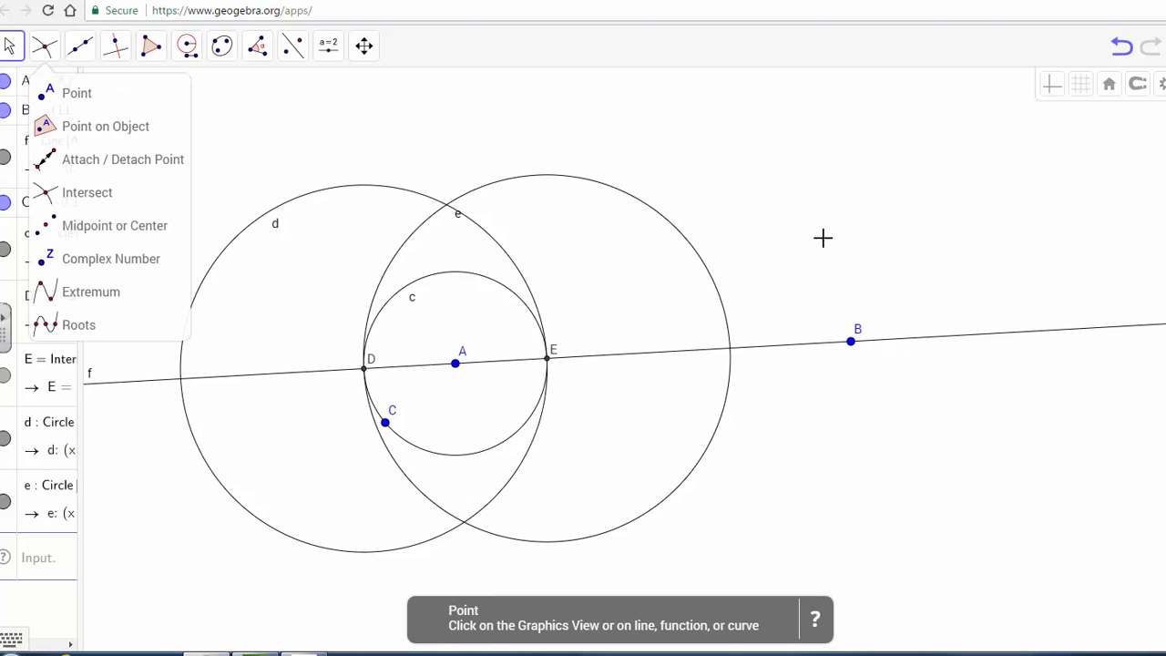
scroll(823, 238, down, 3)
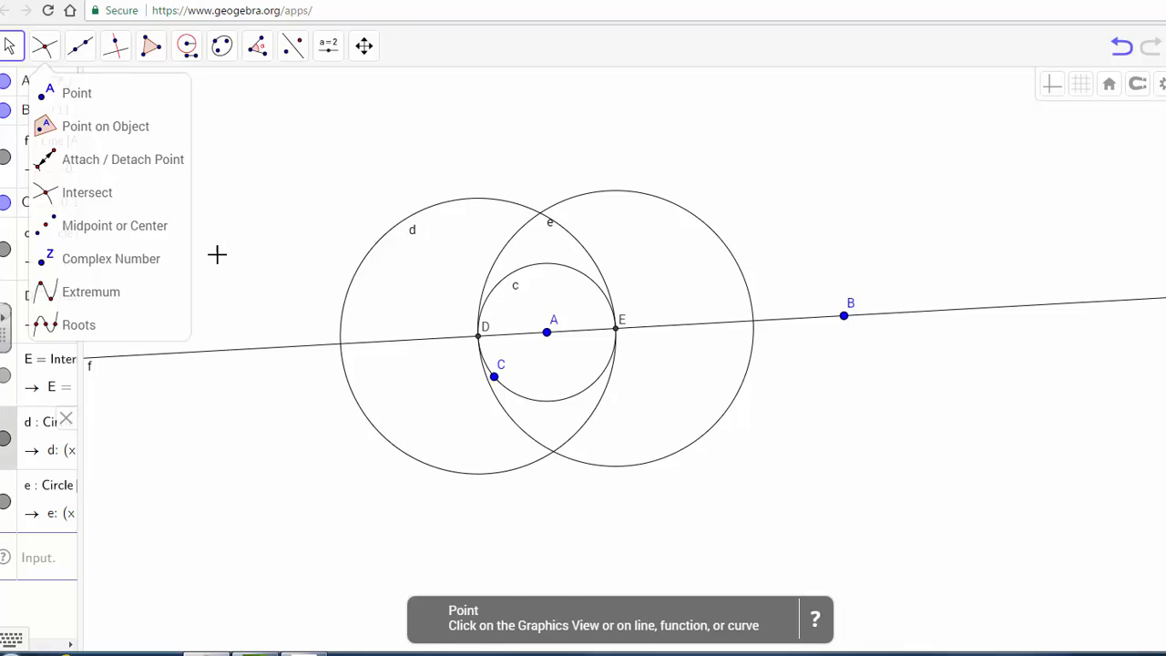
click(89, 192)
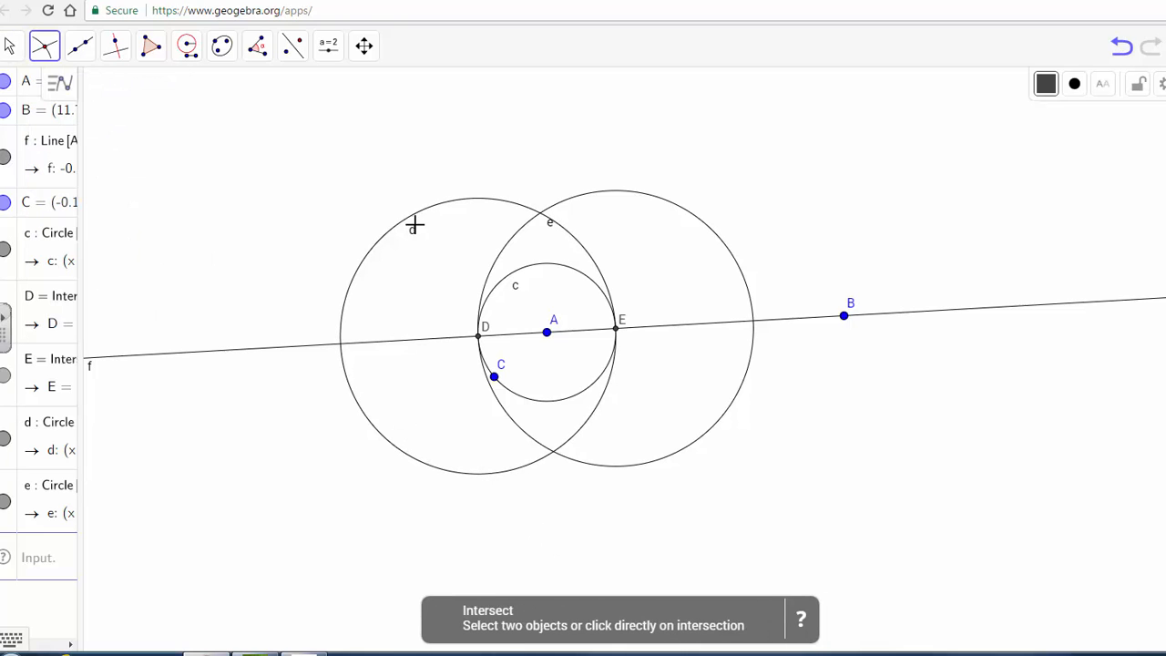
click(467, 201)
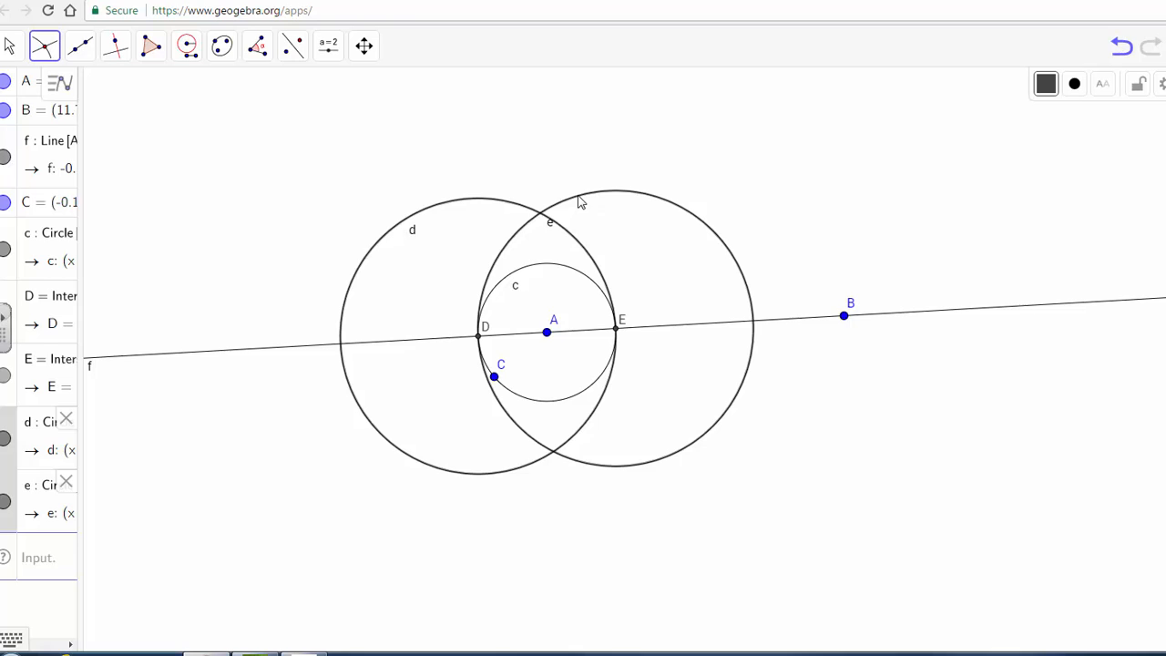
click(580, 201)
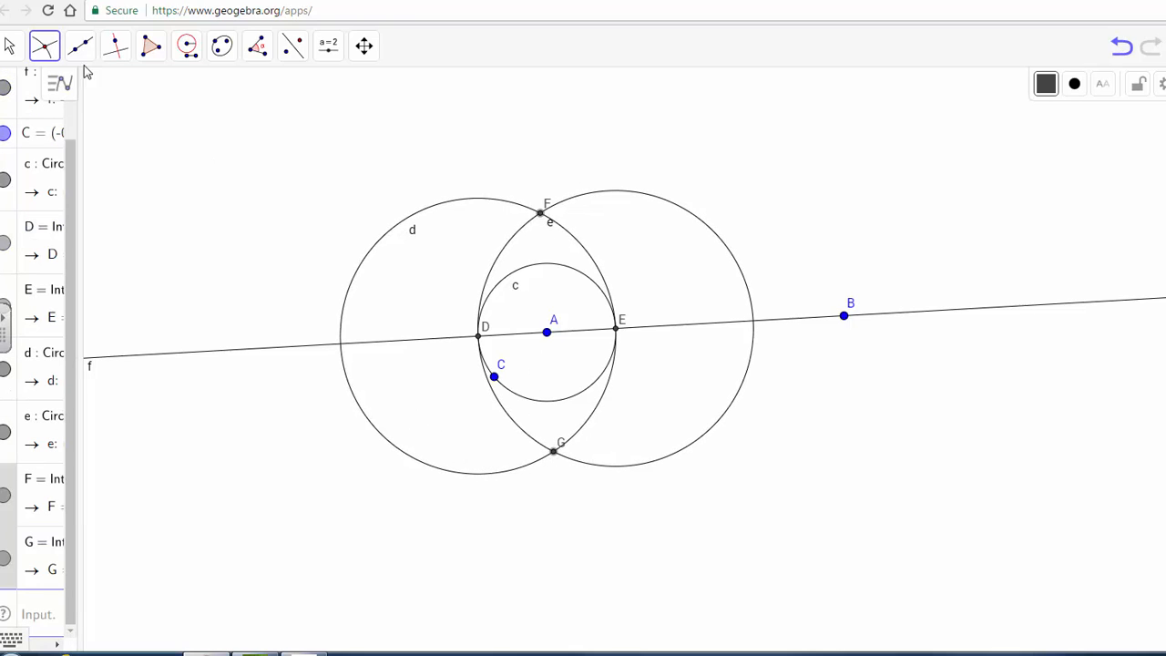
Step: Draw a line through intersection points F and G
click(80, 44)
click(103, 95)
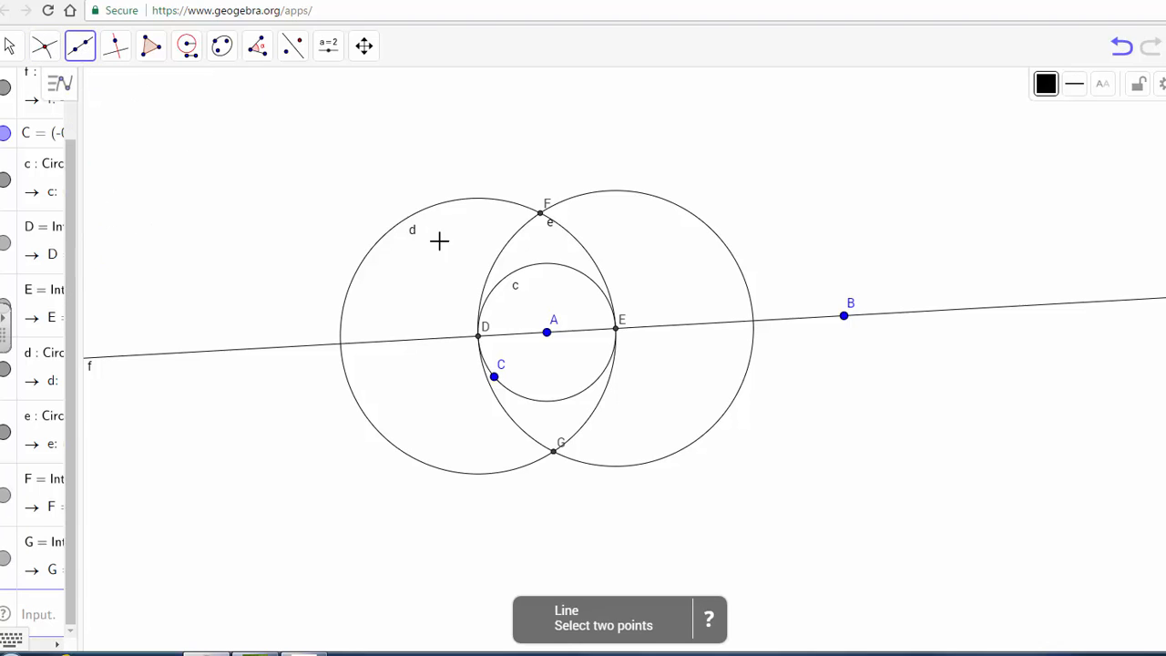
click(539, 213)
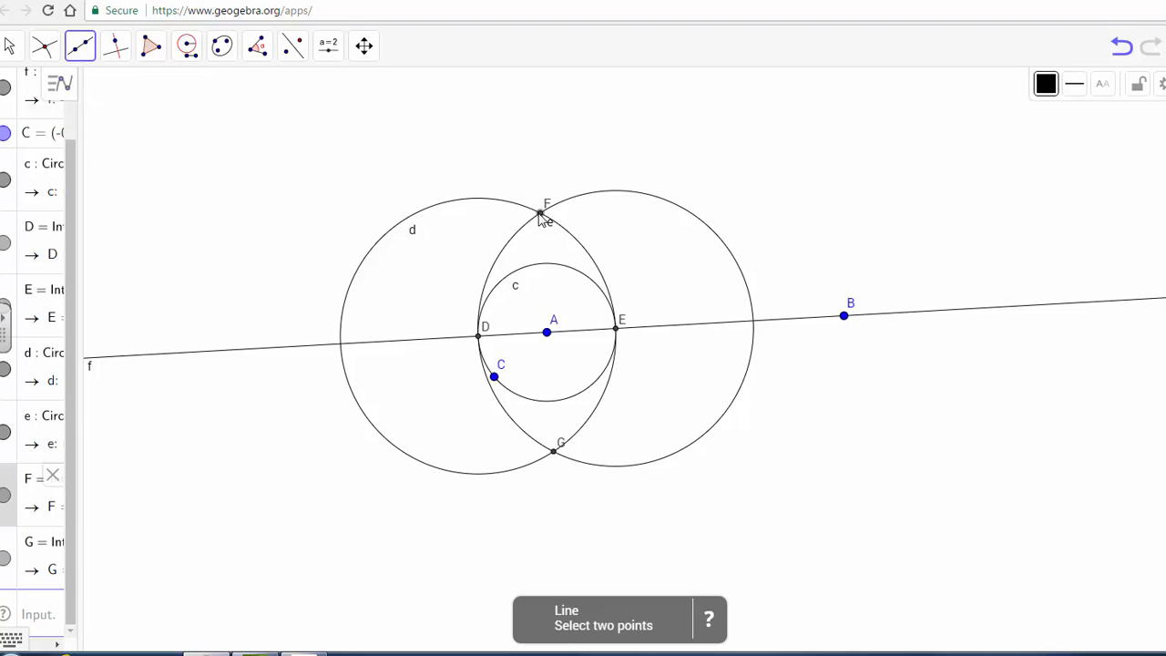
click(554, 451)
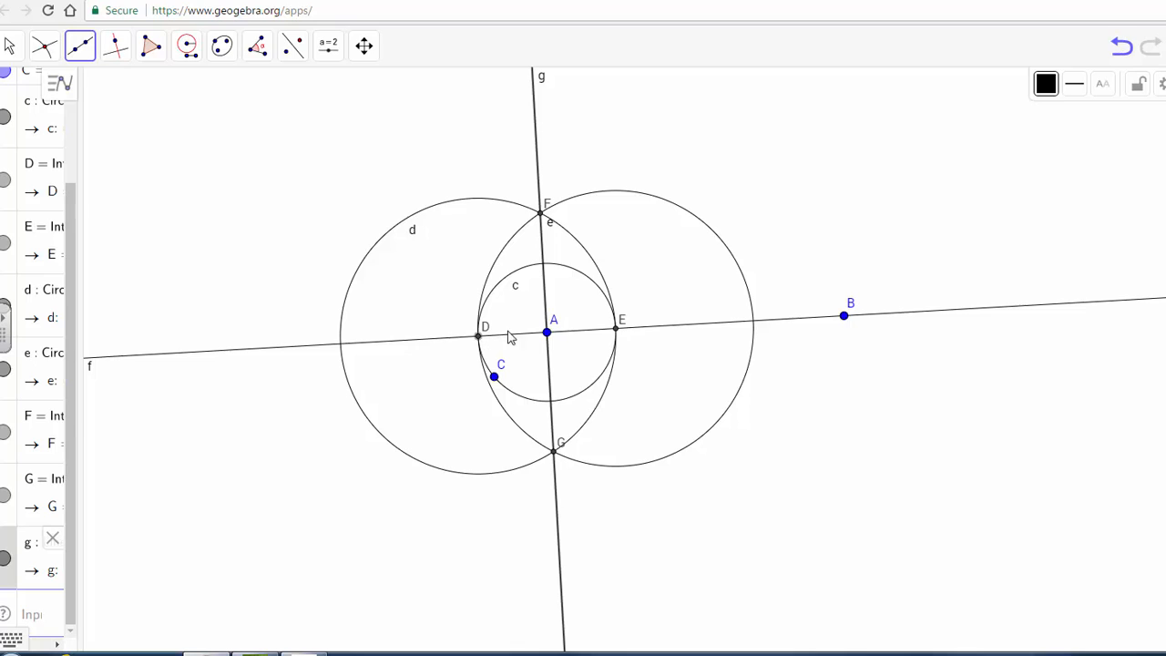
Step: With the Compass, draw a circle of radius FG centered at point A
click(543, 215)
click(188, 50)
click(244, 161)
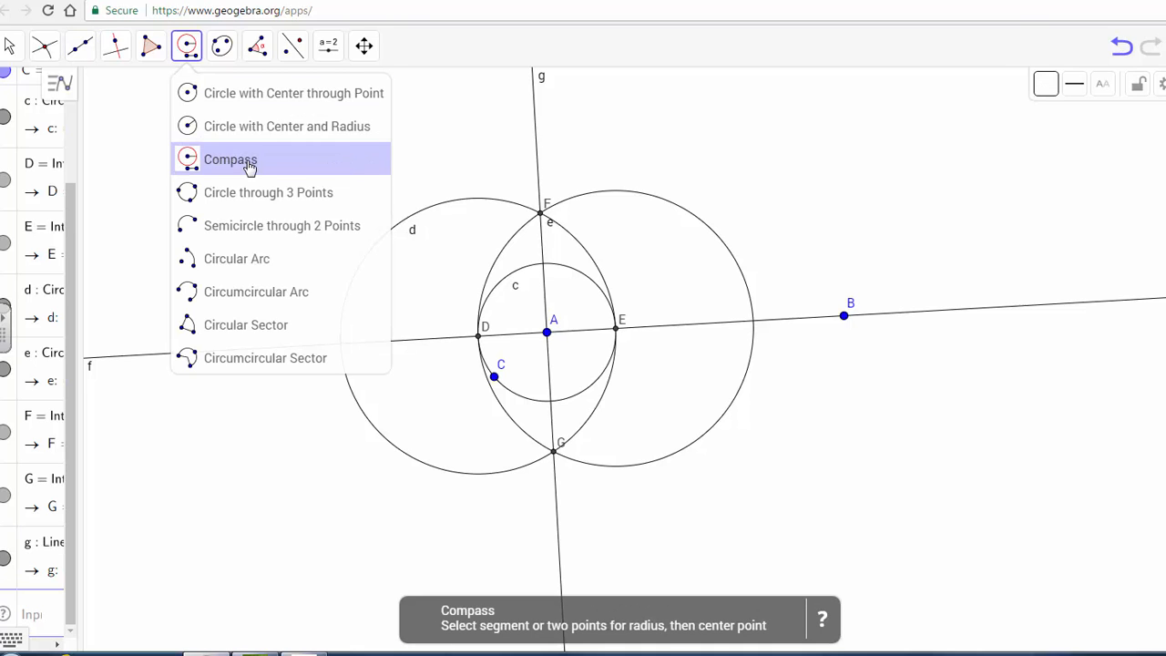
click(542, 217)
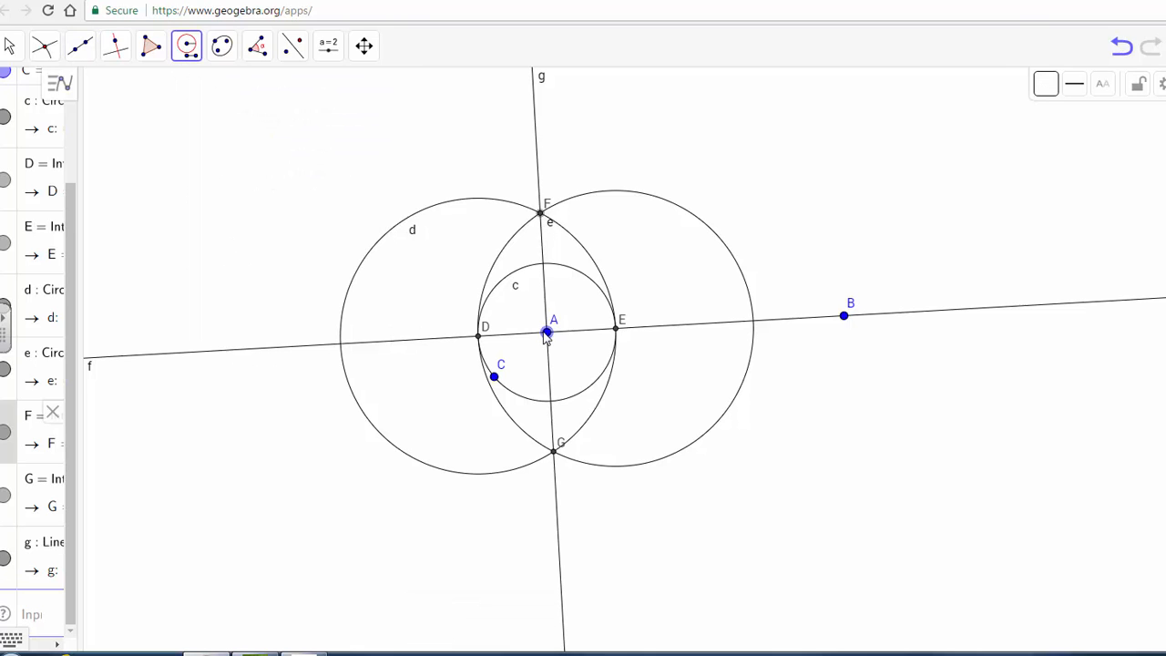
click(554, 449)
click(547, 333)
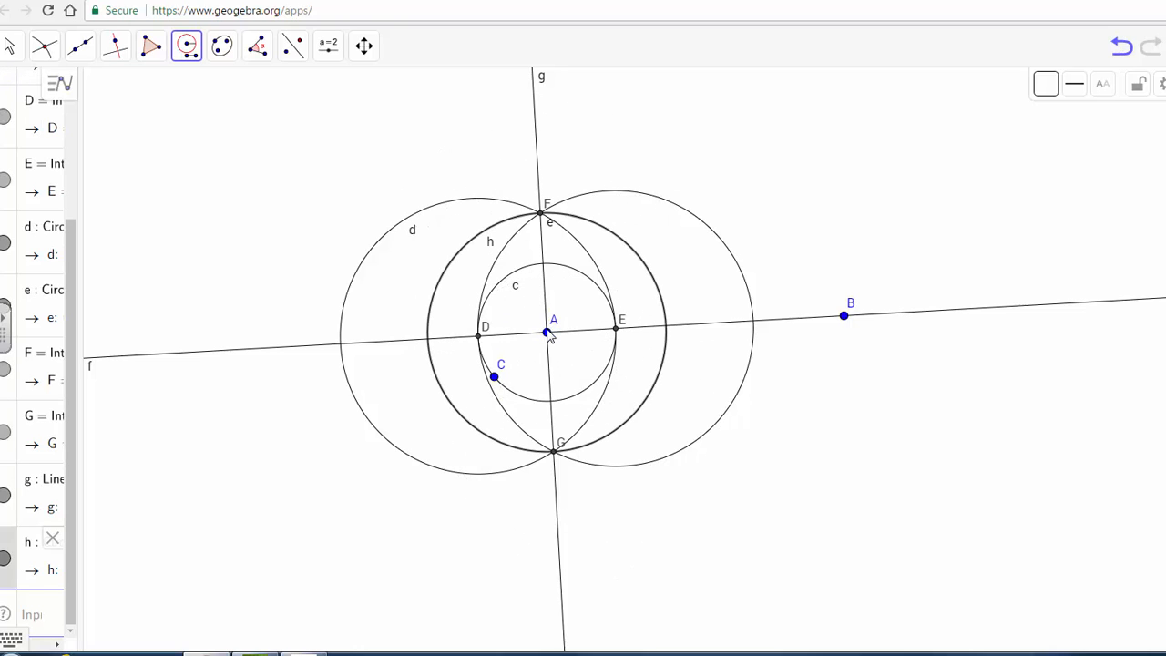
Step: Color circle h orange
click(1055, 92)
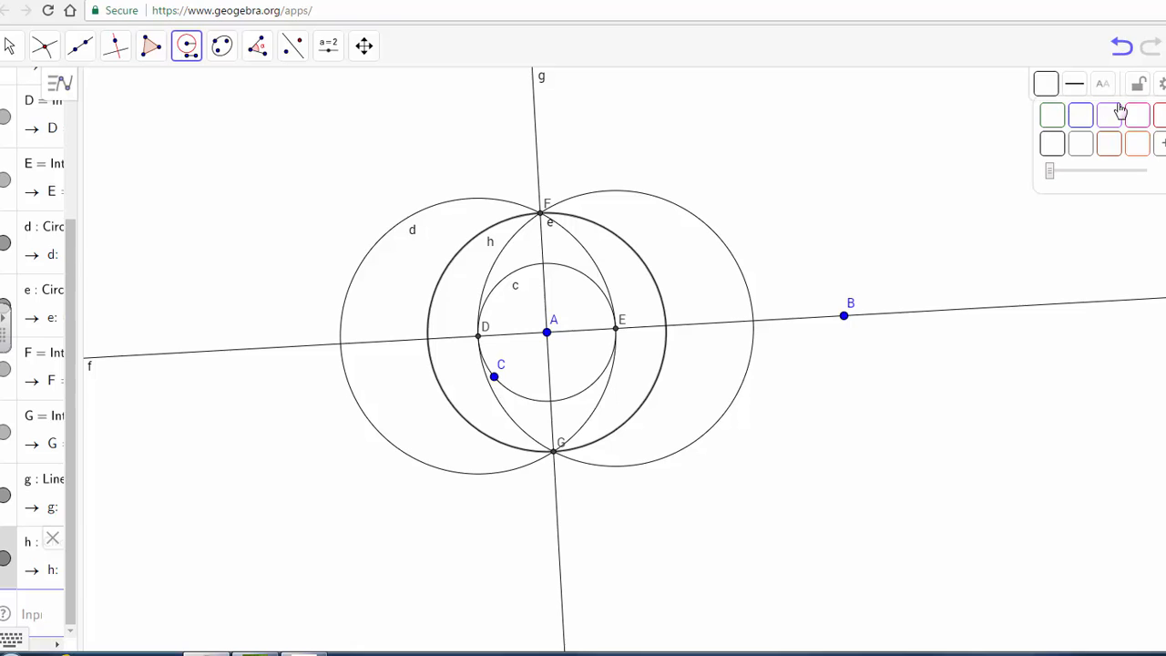
click(1134, 146)
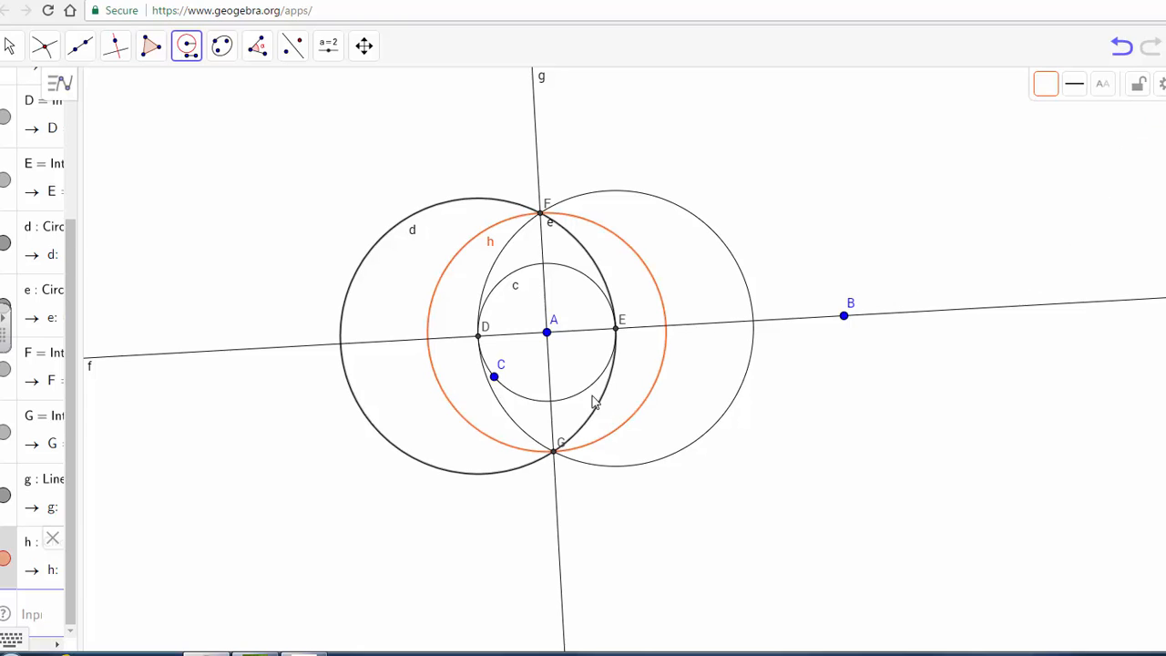
click(553, 335)
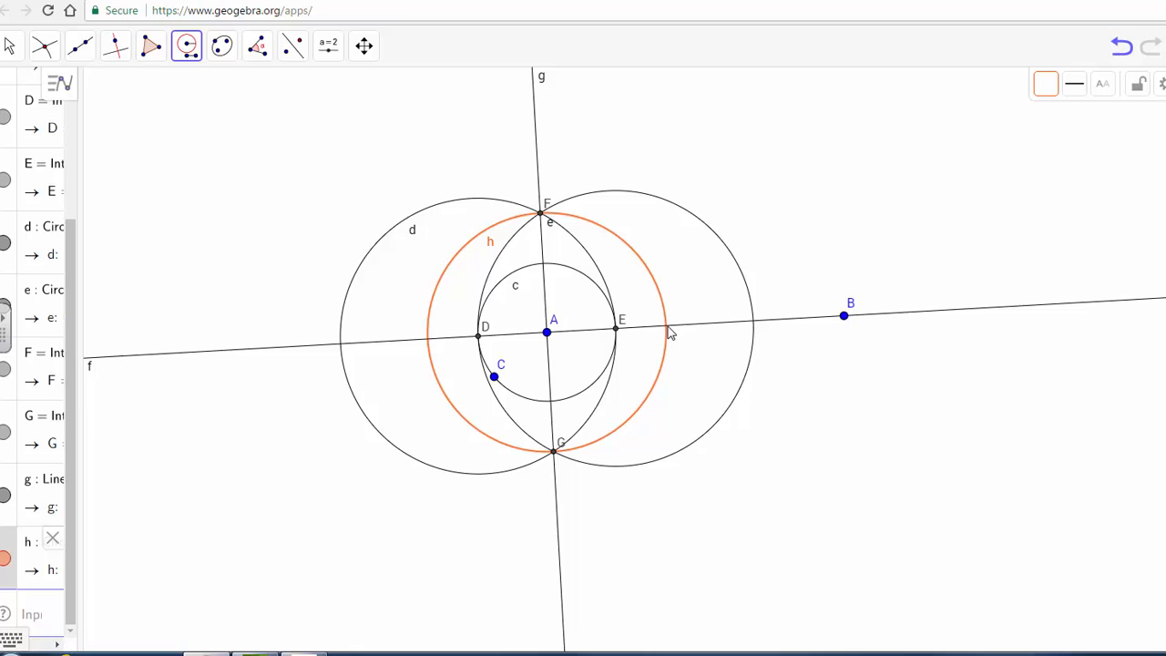
Step: Mark the two intersection points of circle h with line f
click(44, 44)
click(87, 190)
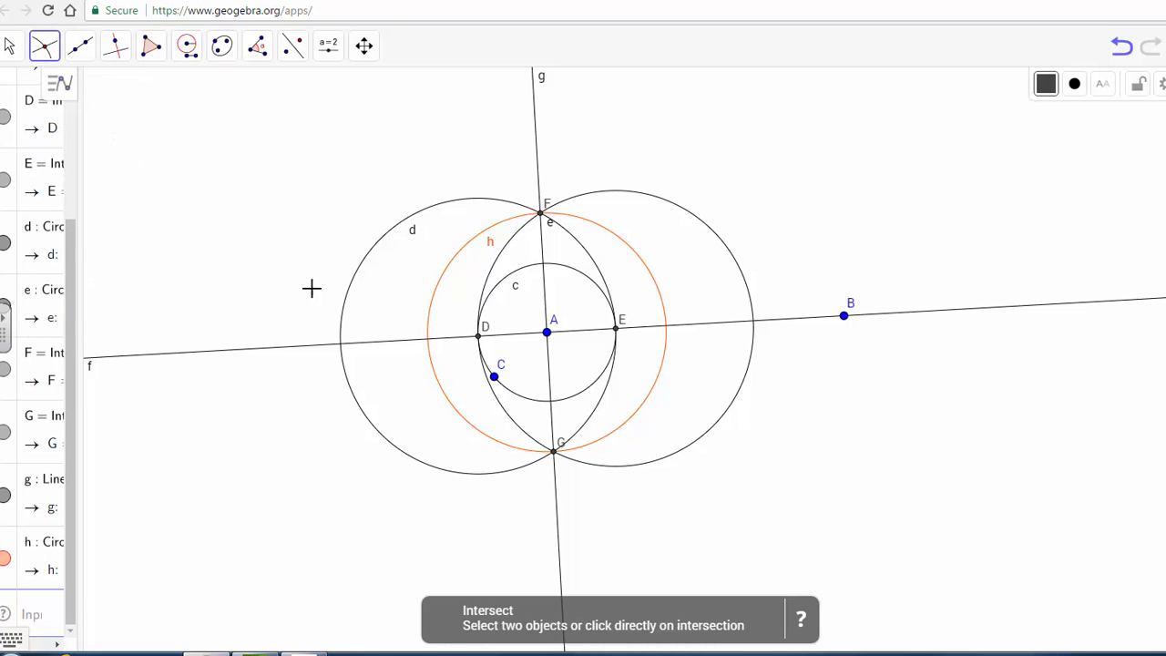
click(642, 260)
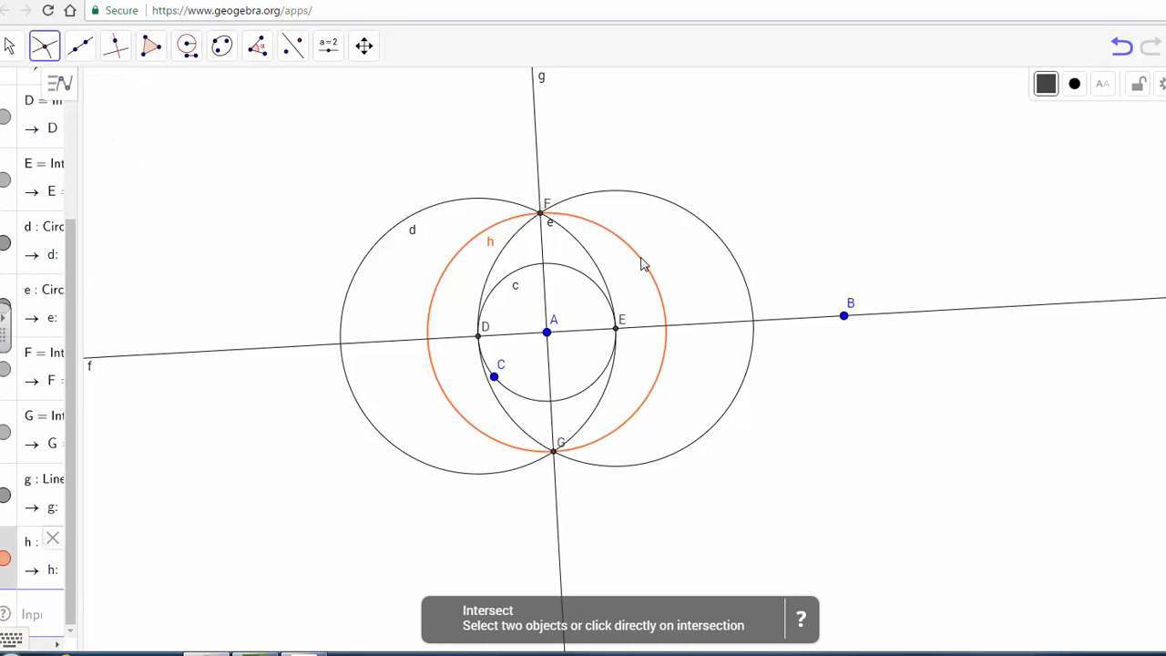
click(714, 332)
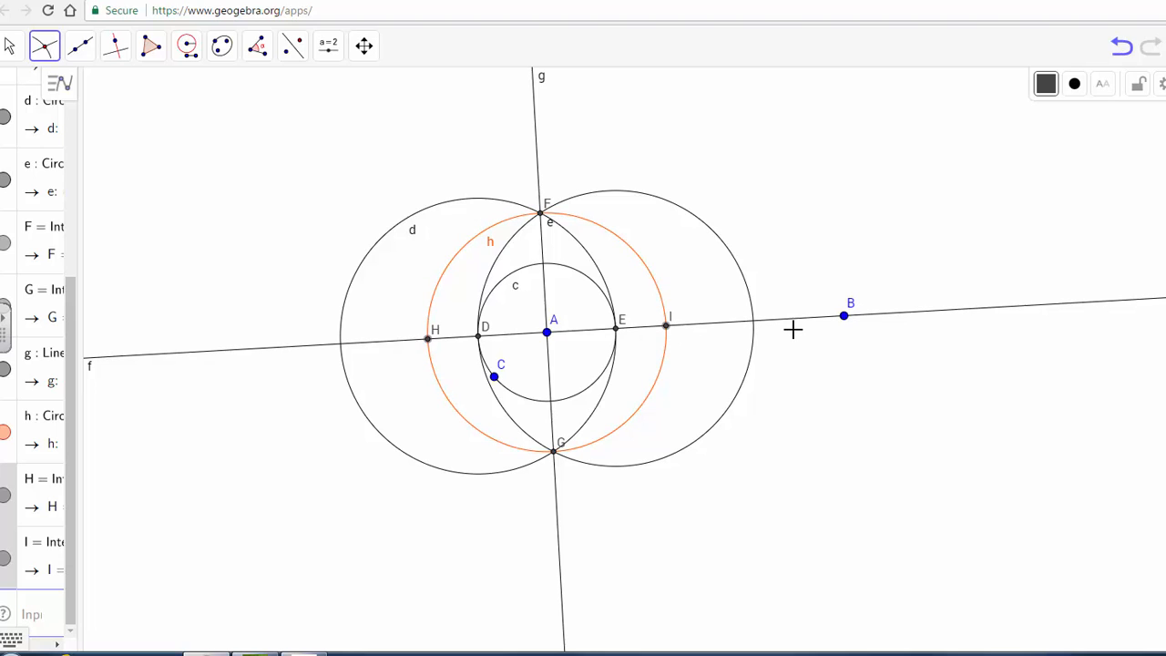
Step: With the Compass, draw a circle of radius AI centered at point I
click(187, 47)
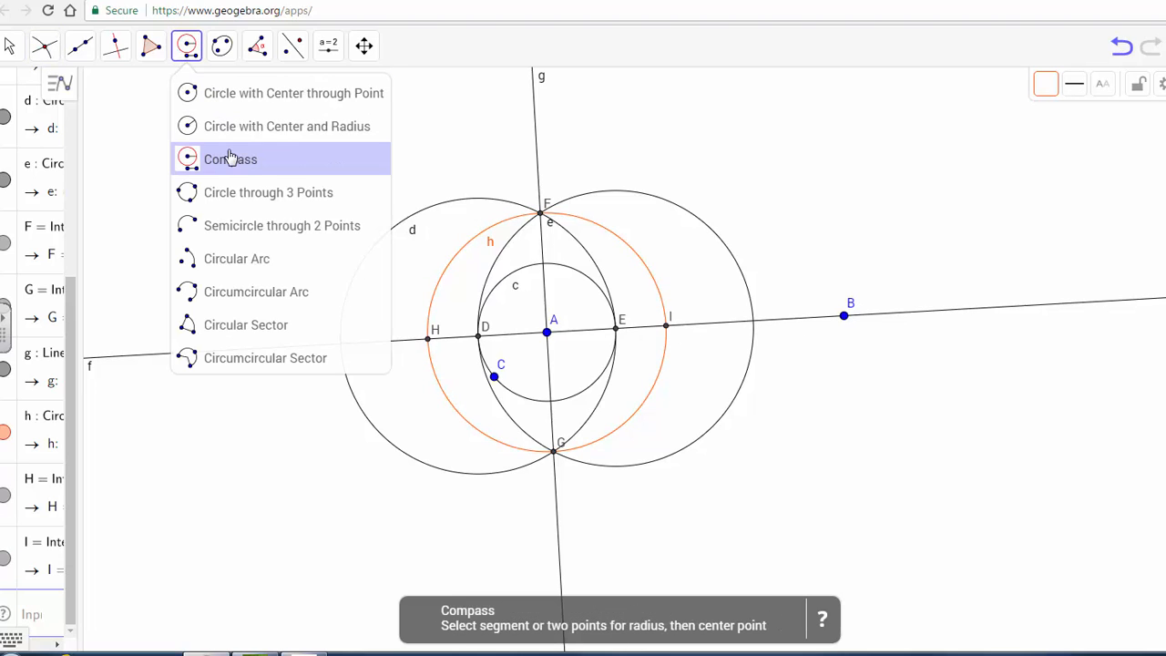
click(231, 159)
click(668, 330)
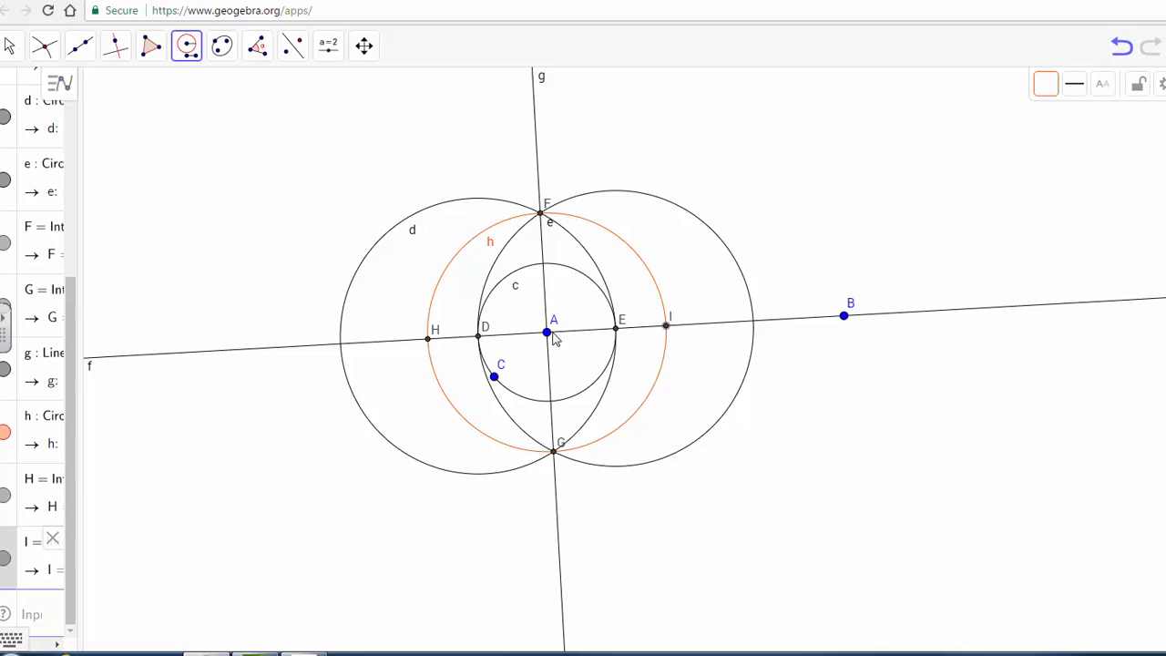
click(548, 334)
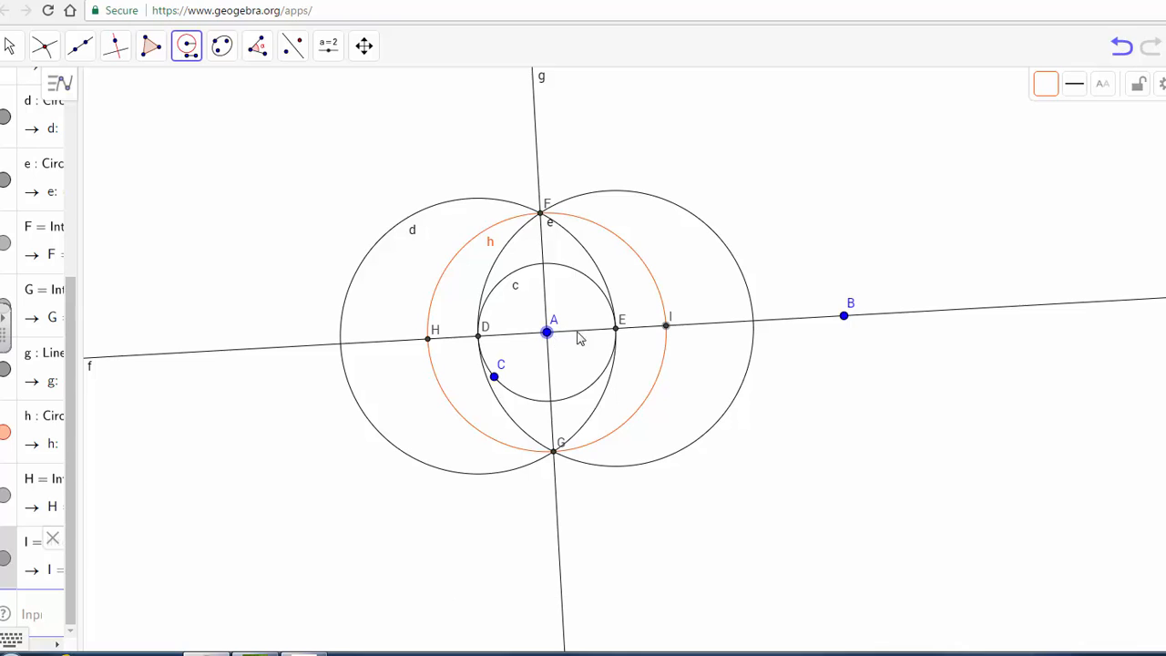
click(668, 329)
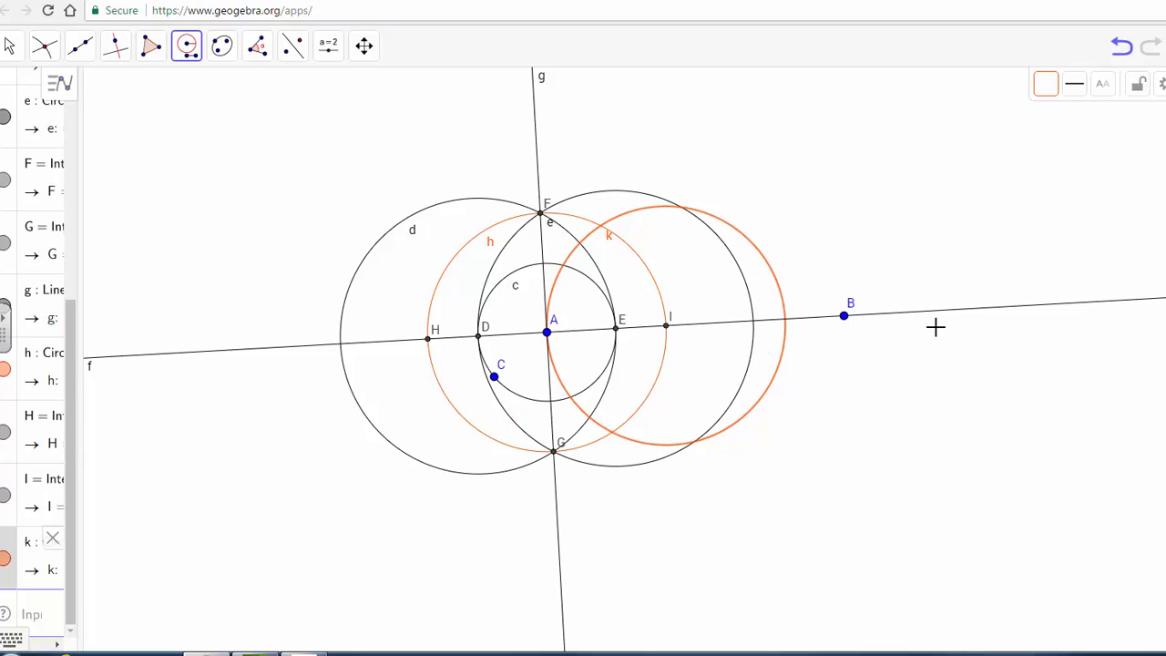
Step: Mark the intersection points of circle k with line f
click(43, 44)
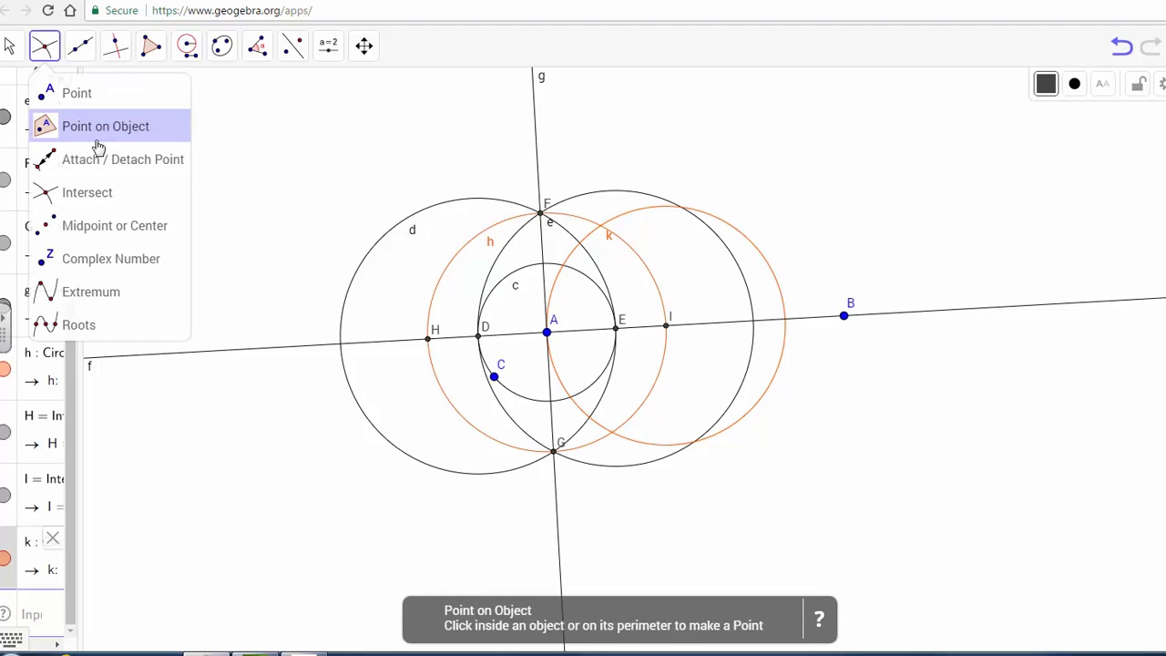
click(55, 190)
click(752, 247)
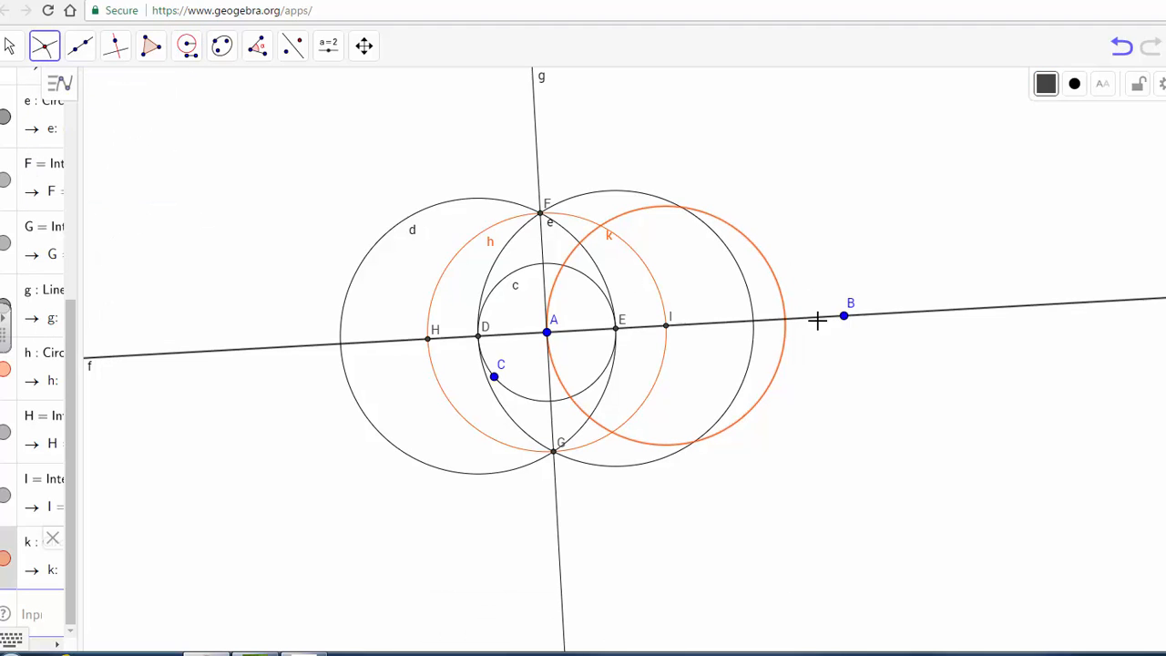
click(811, 317)
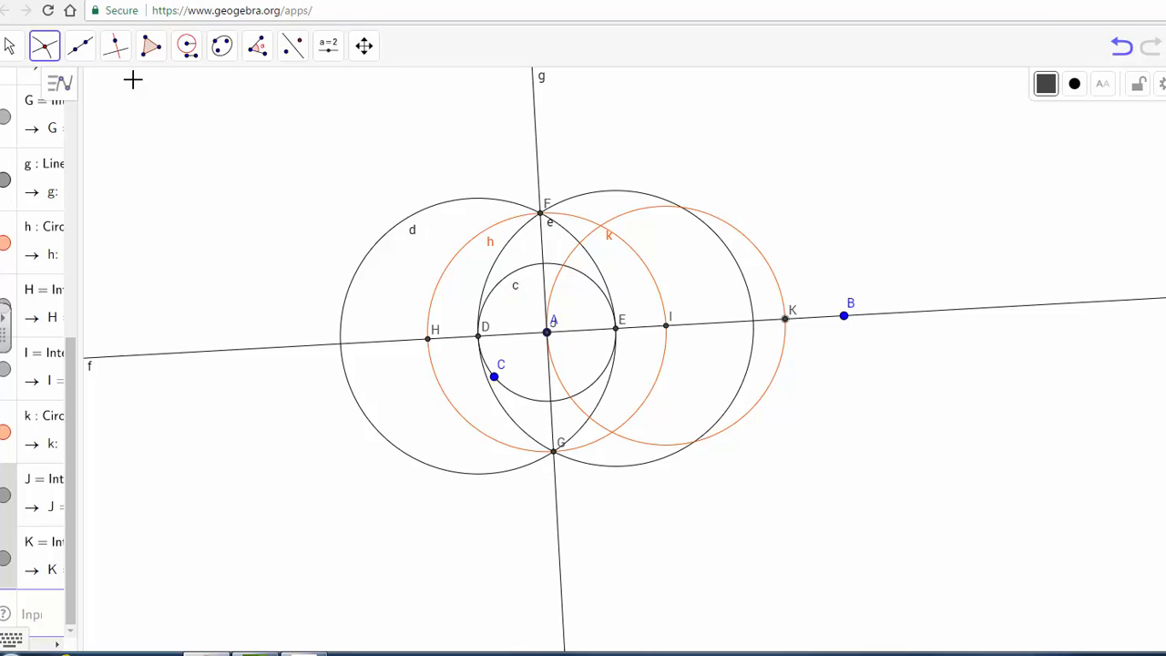
Step: Color line g green and increase its line thickness
click(25, 50)
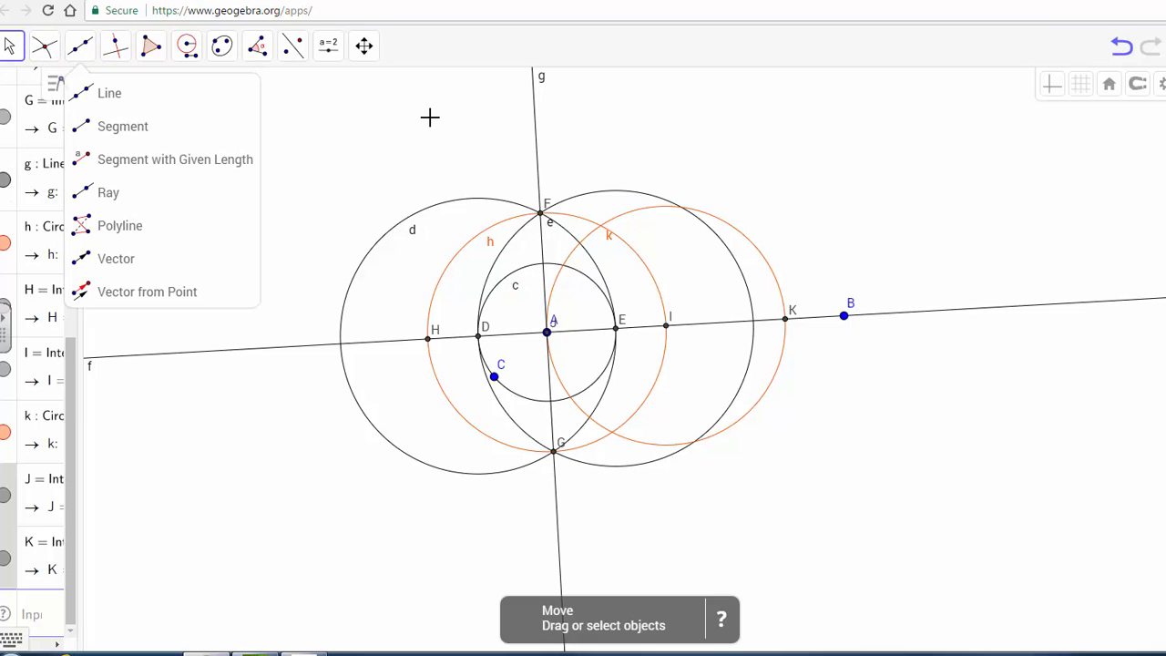
click(539, 110)
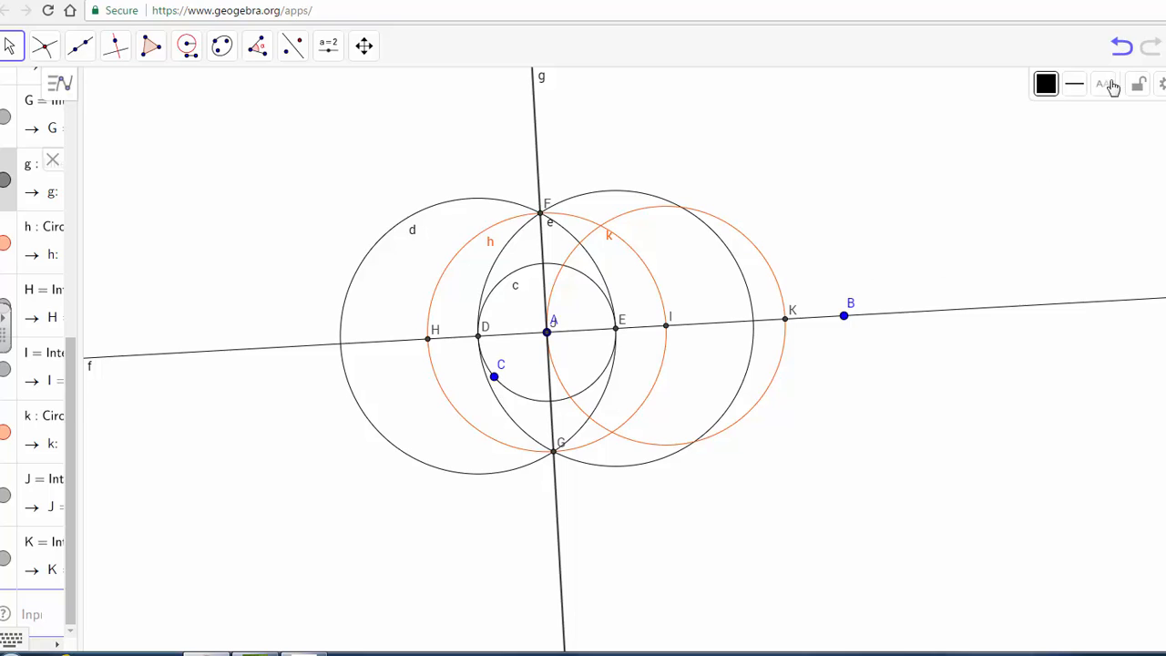
click(1048, 89)
click(1053, 116)
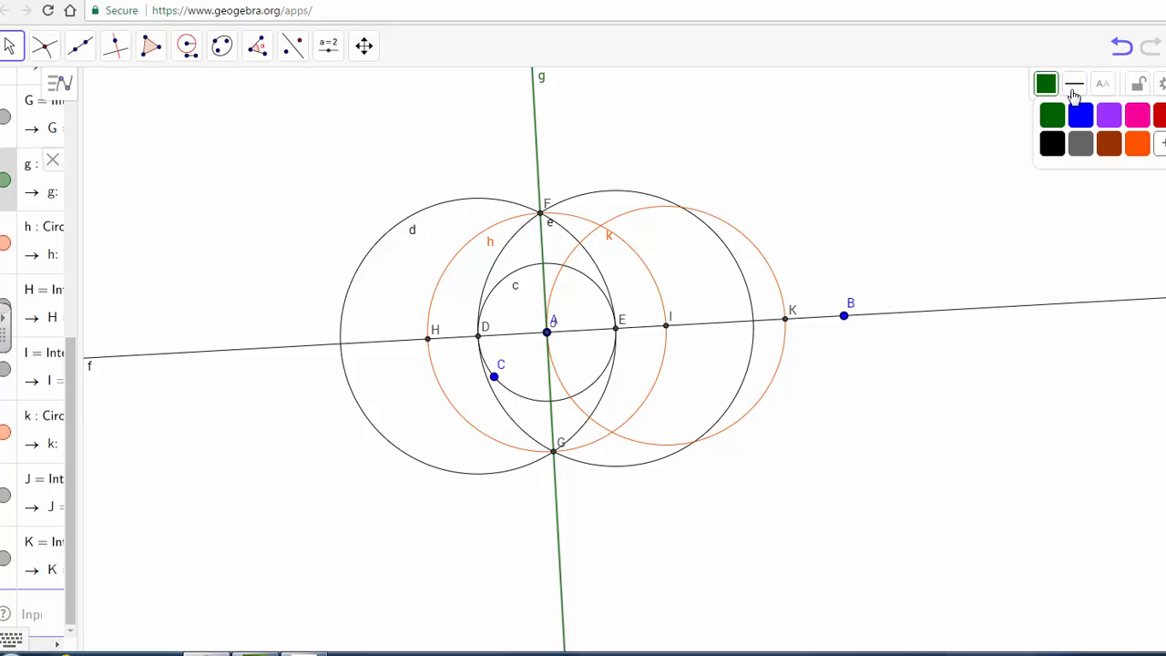
click(1074, 83)
drag(1099, 144, 1111, 145)
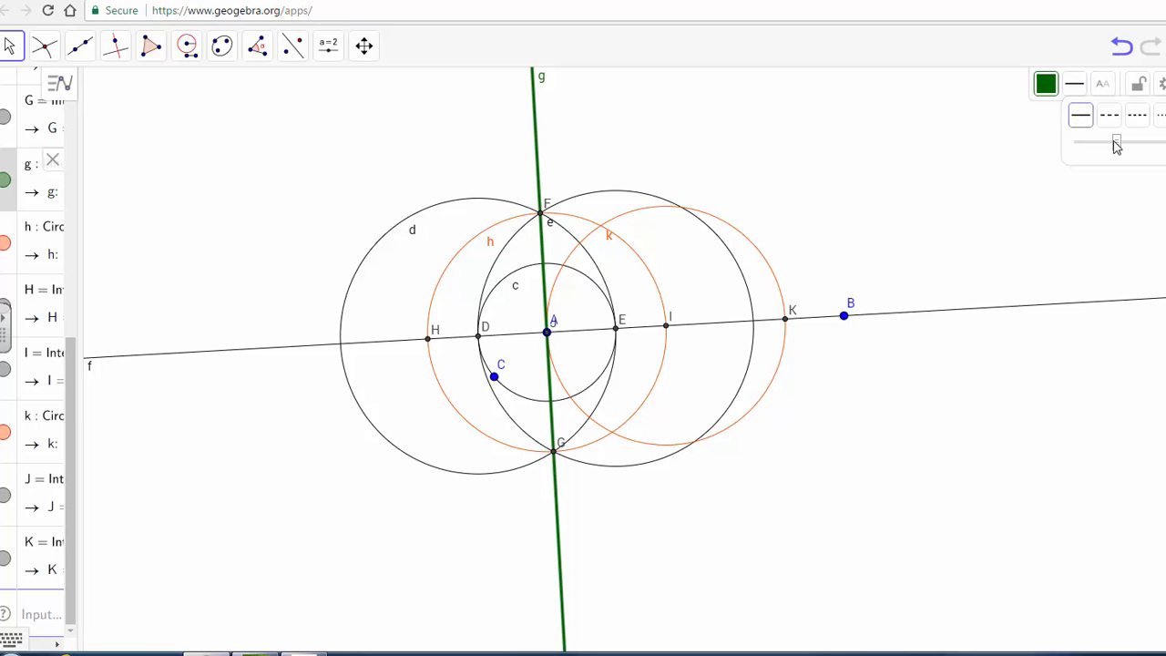
Step: Color line f green and increase its line thickness
click(890, 315)
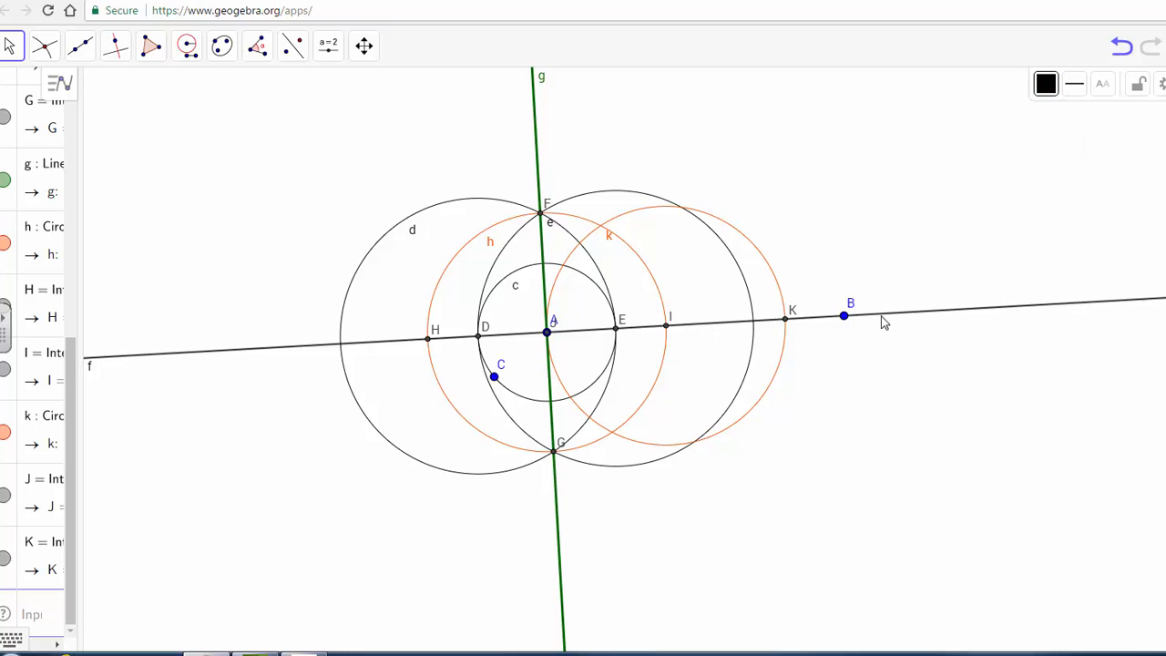
click(1045, 84)
click(1055, 119)
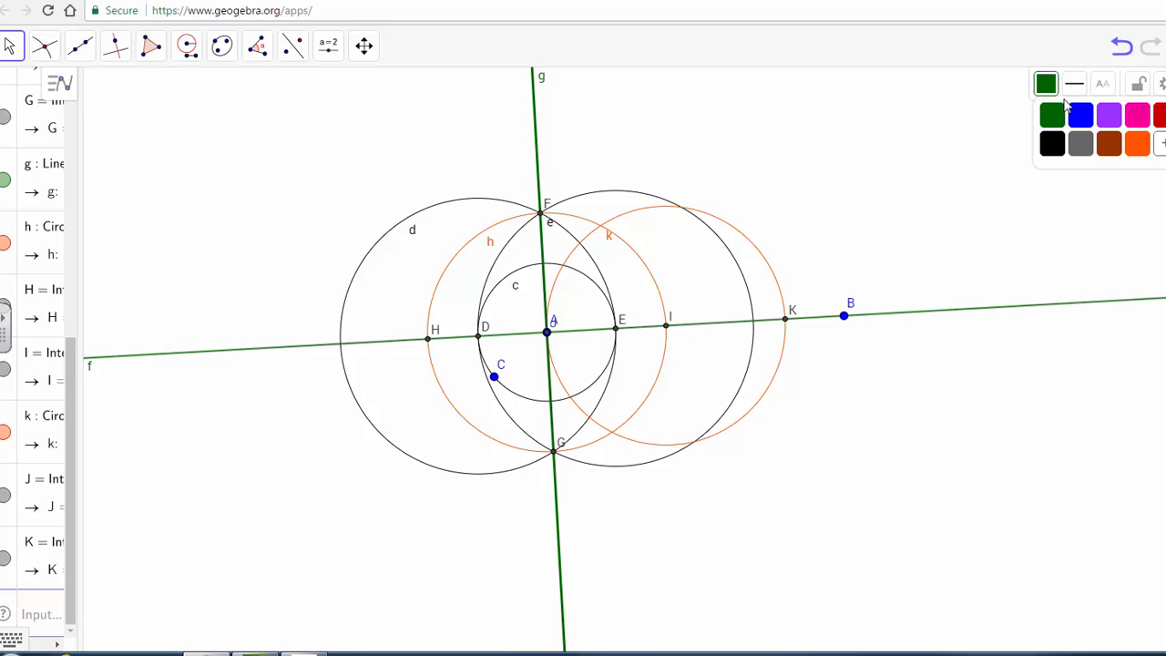
click(1074, 90)
drag(1086, 143, 1111, 143)
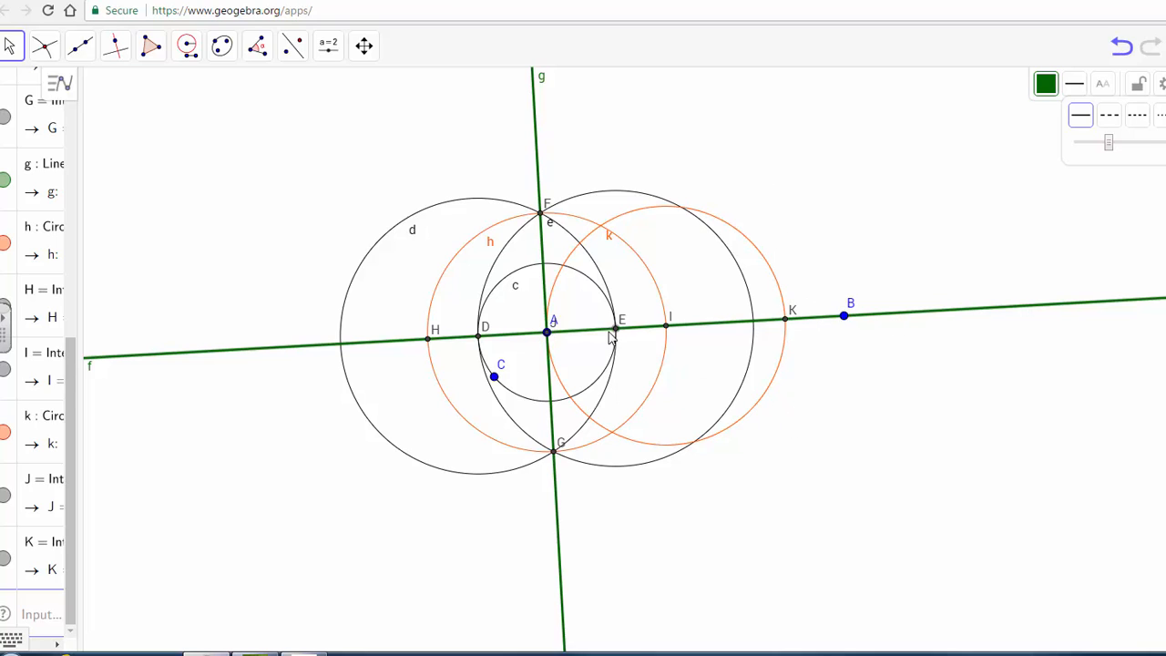
Step: With the Compass, draw a circle of radius AF centered at point K
click(187, 46)
click(251, 159)
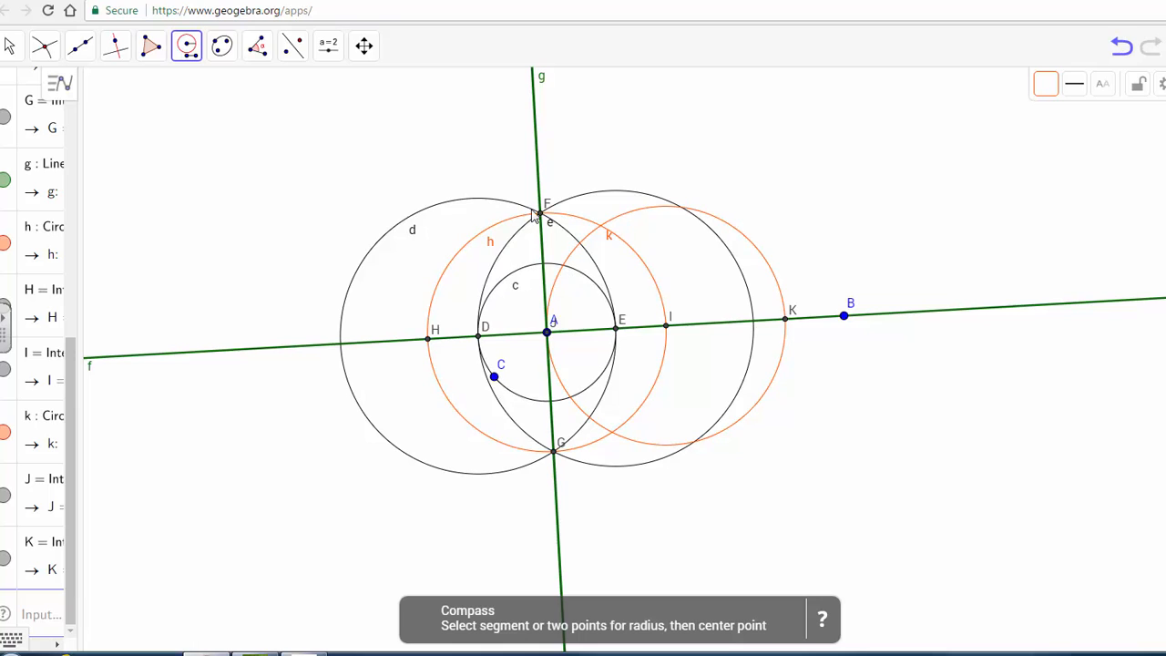
click(547, 333)
click(544, 215)
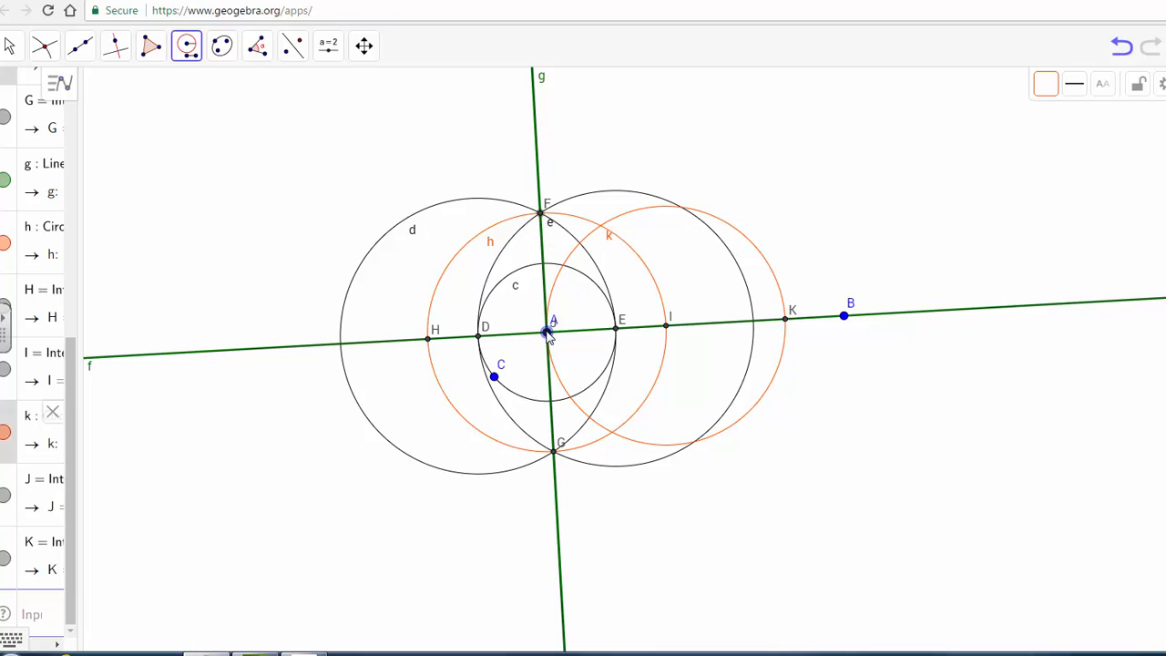
click(785, 321)
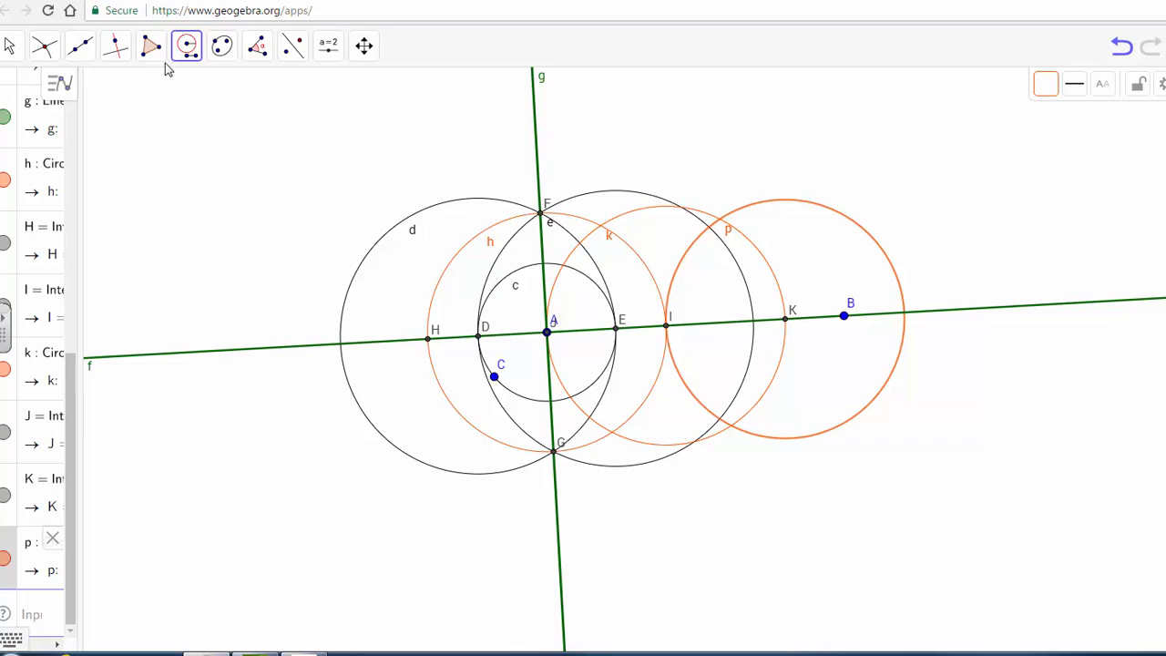
Step: Color circle p black
click(186, 44)
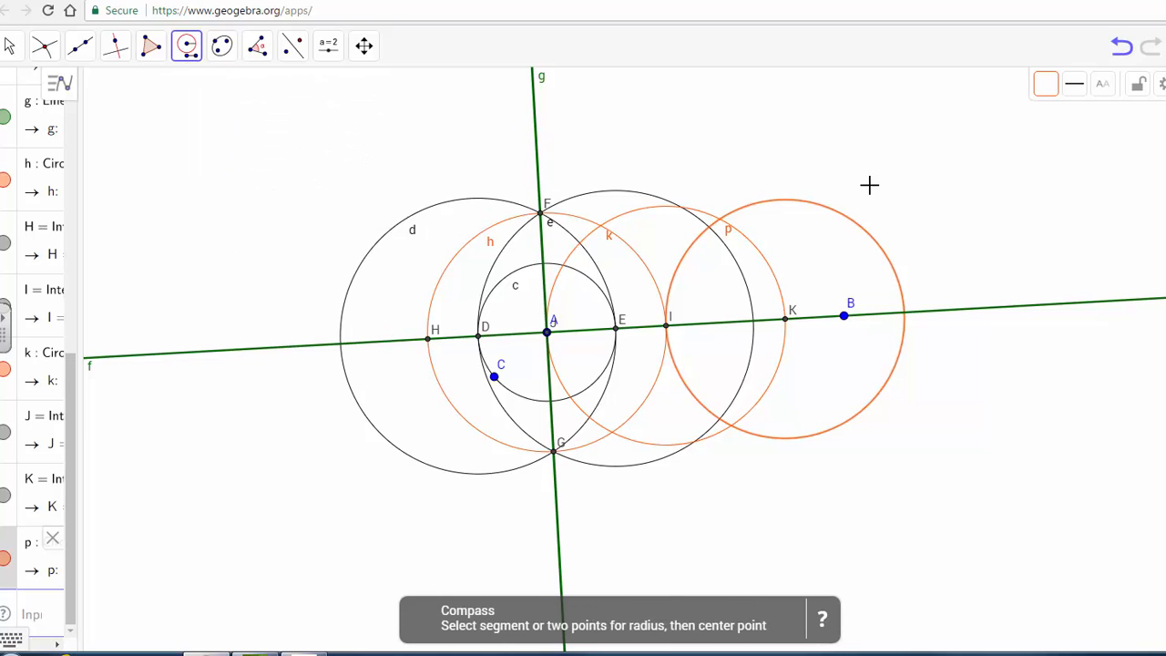
click(1044, 88)
click(1052, 143)
Step: With the Compass, draw a circle of radius AK centered at point F
click(546, 331)
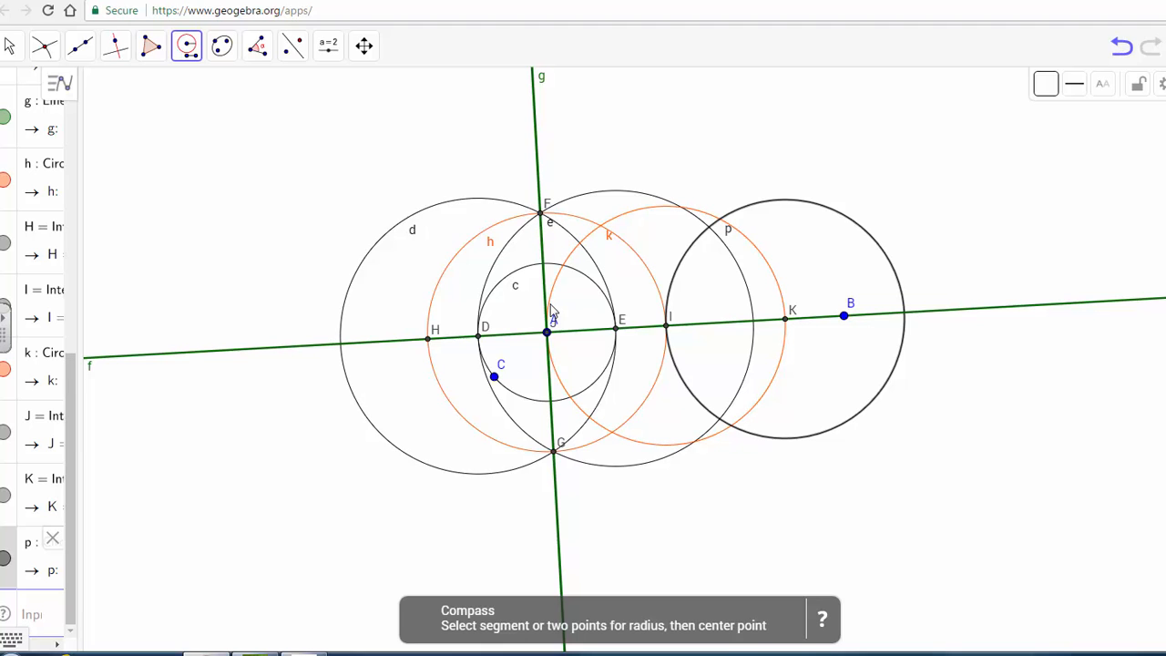
click(783, 320)
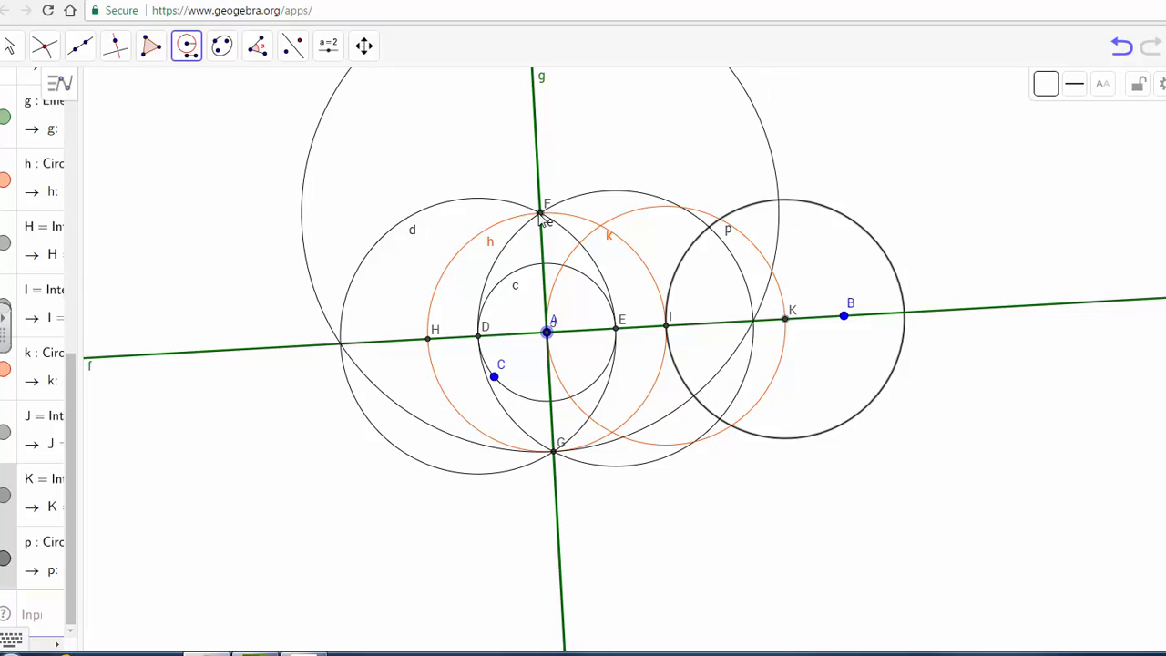
click(541, 215)
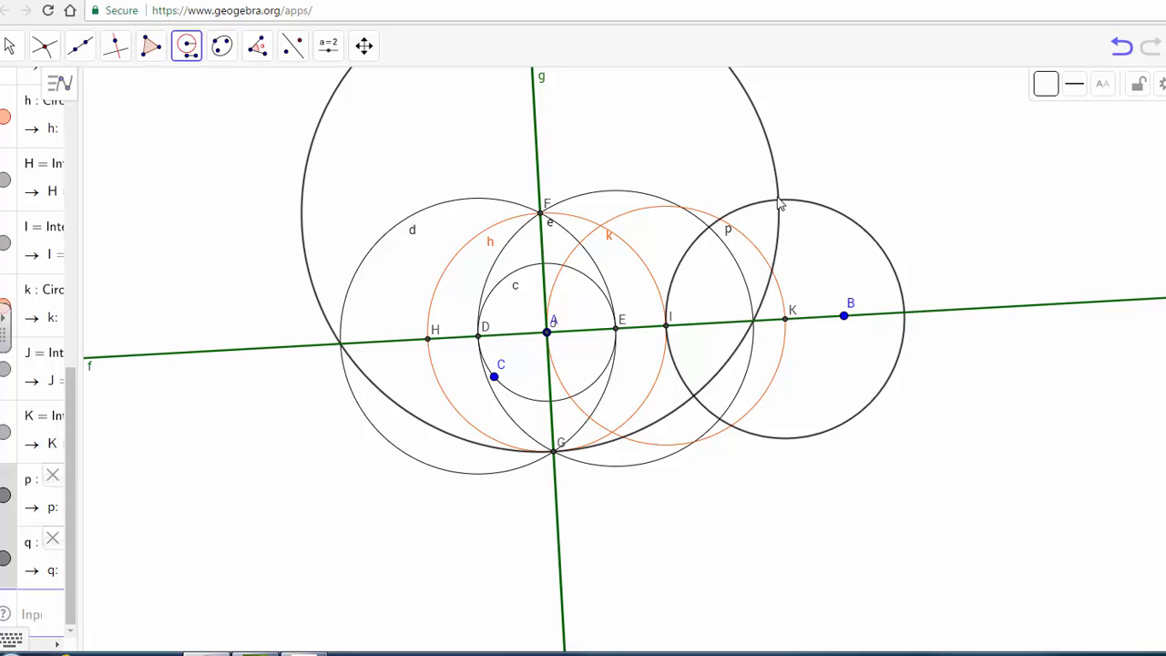
Step: Mark the intersection points of circle q with circle p
click(43, 46)
click(74, 191)
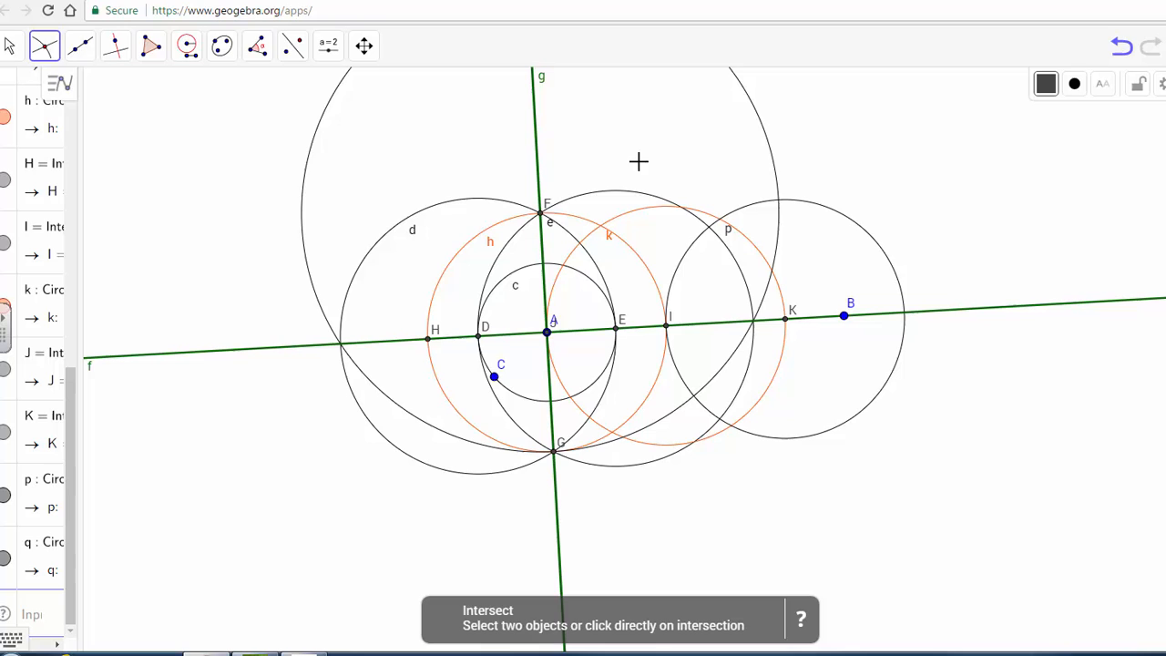
click(763, 135)
click(789, 194)
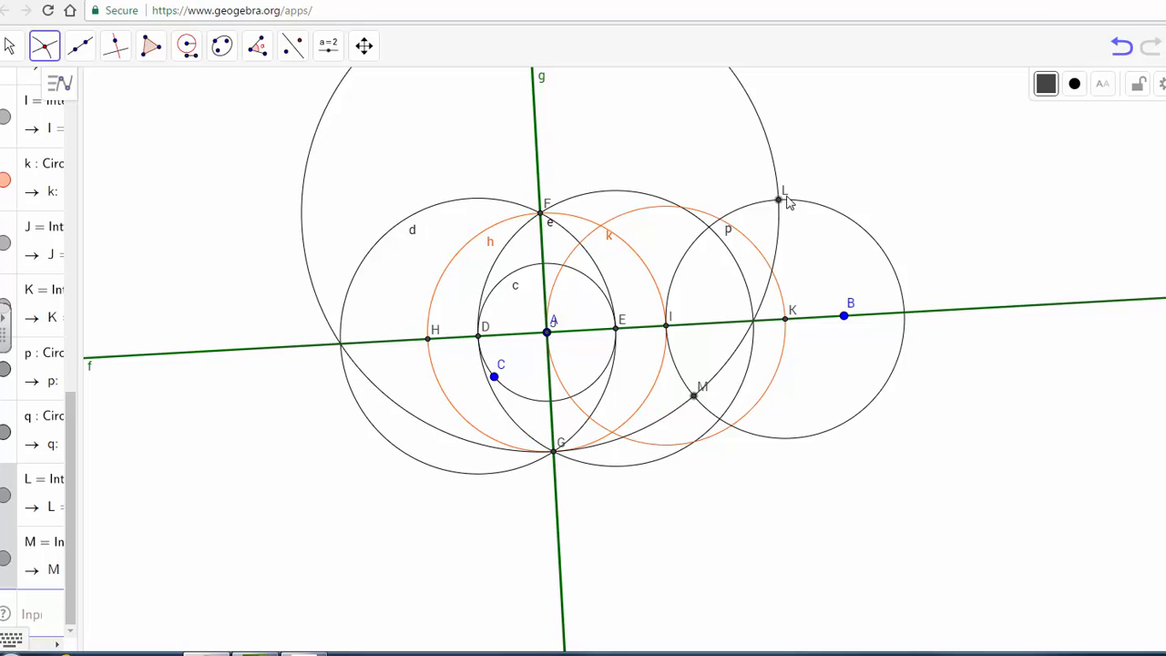
click(545, 217)
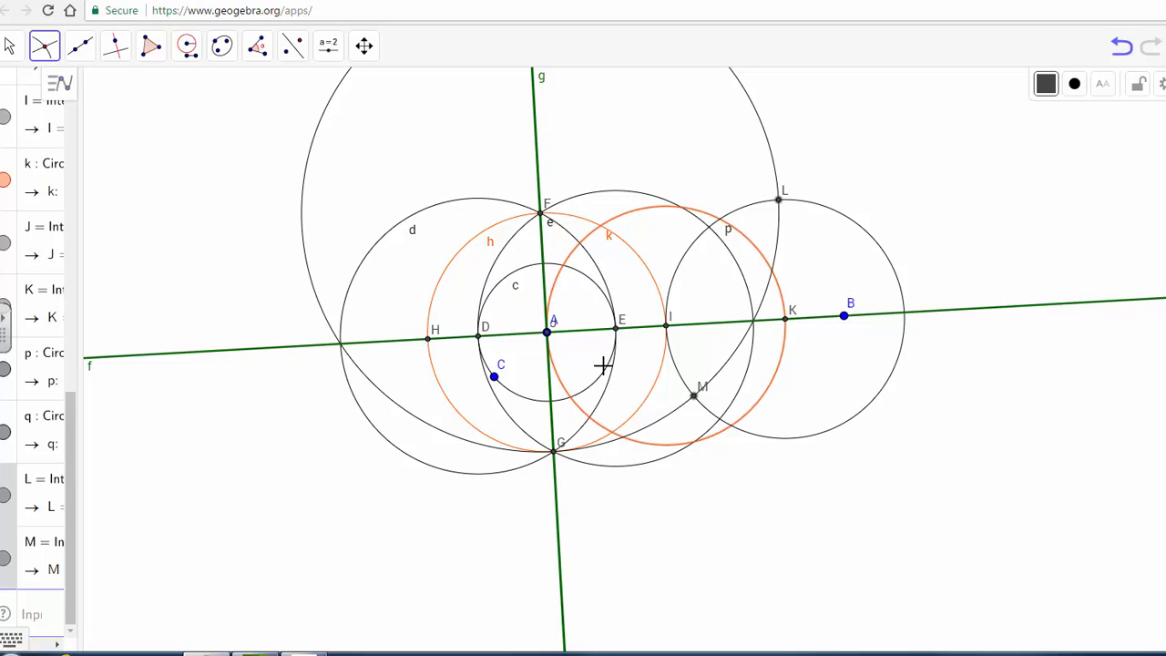
Step: Set the segment style to blue and thick, then draw segments FA and AK
click(80, 46)
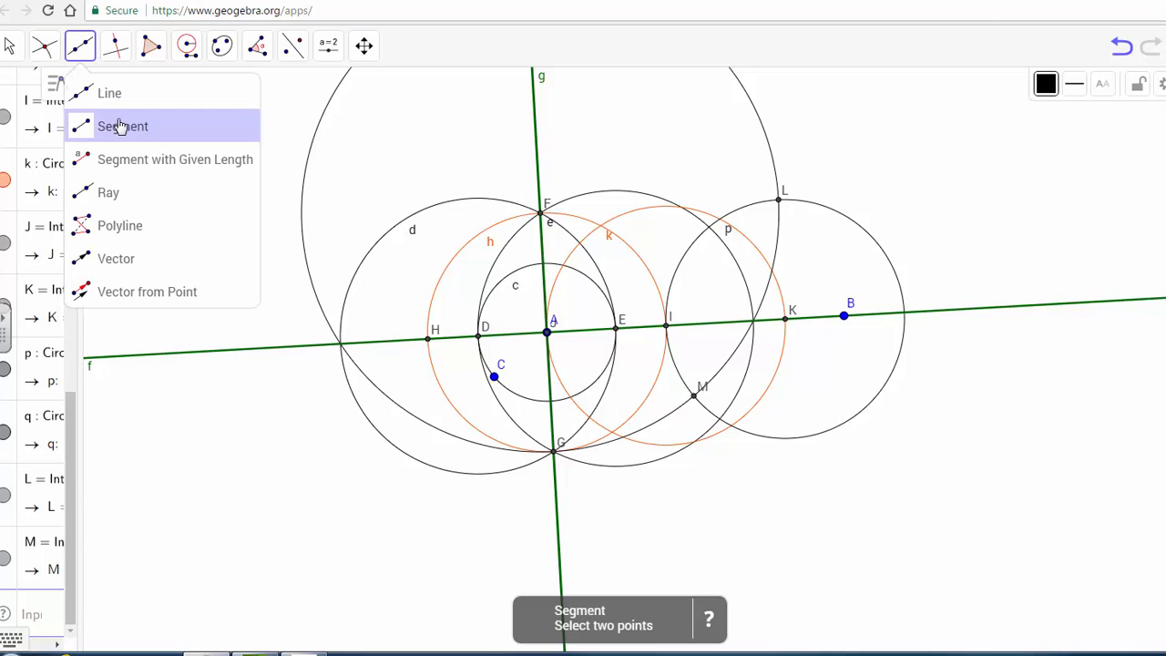
click(102, 122)
click(1044, 92)
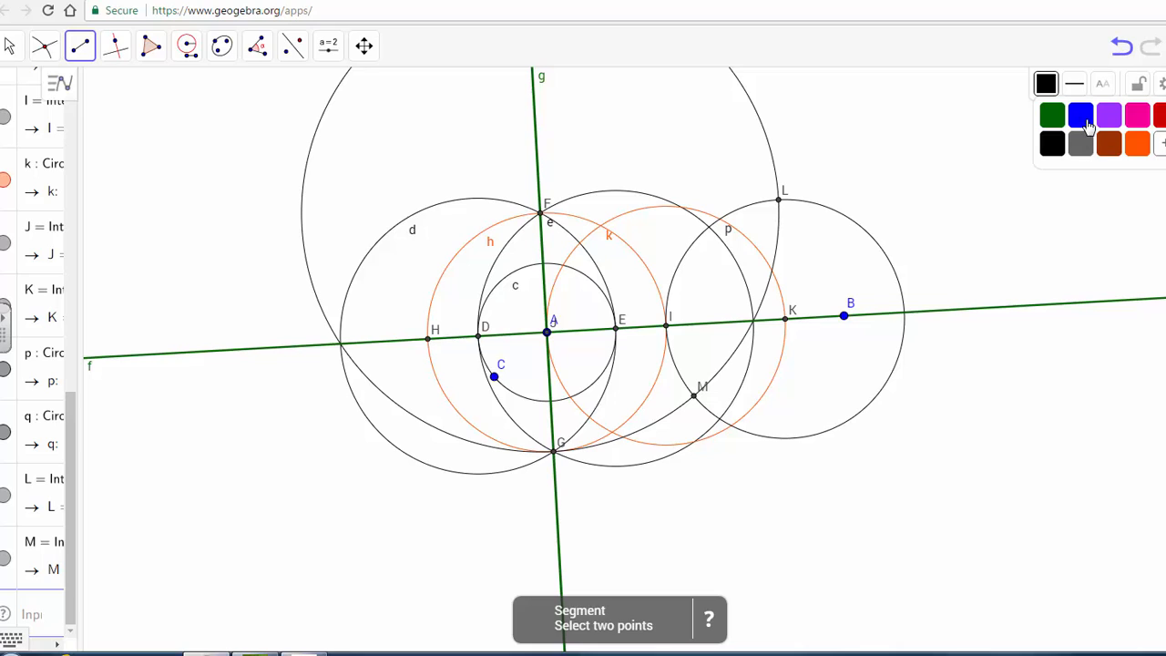
click(1081, 115)
click(1074, 84)
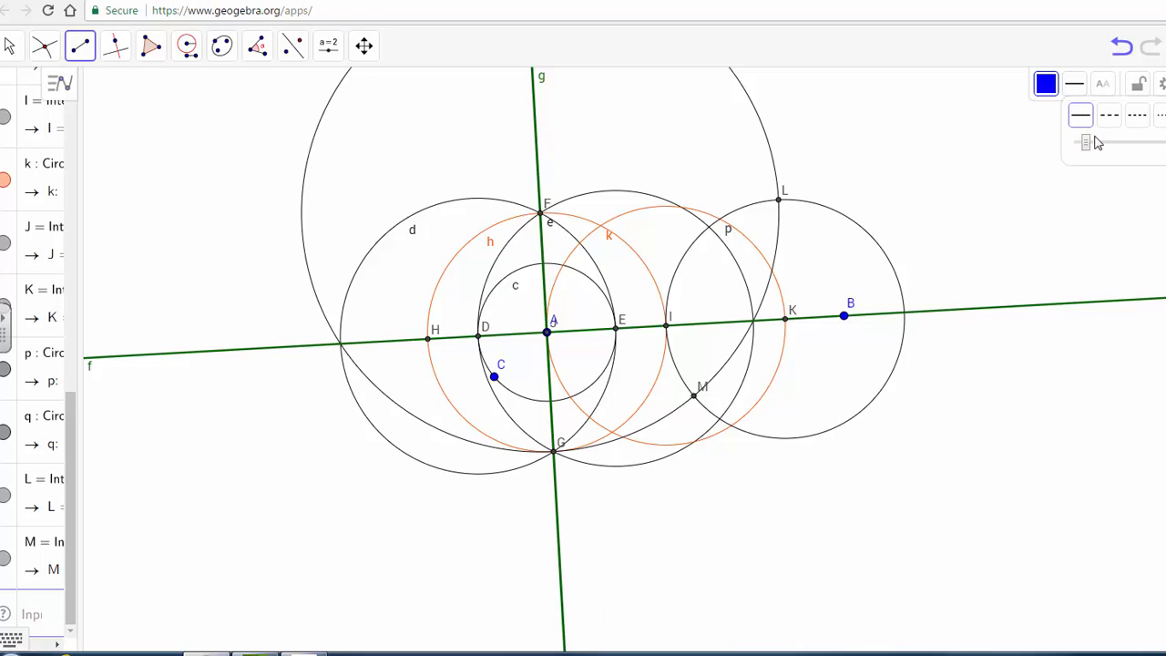
click(1163, 143)
click(542, 215)
click(547, 331)
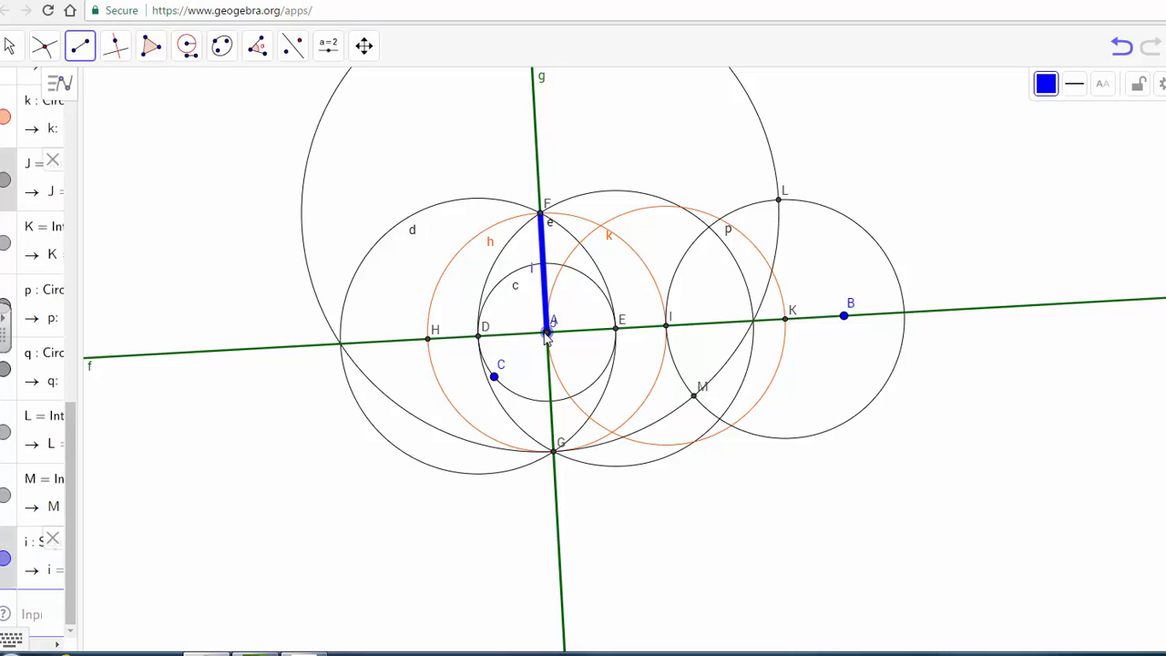
click(547, 332)
click(785, 319)
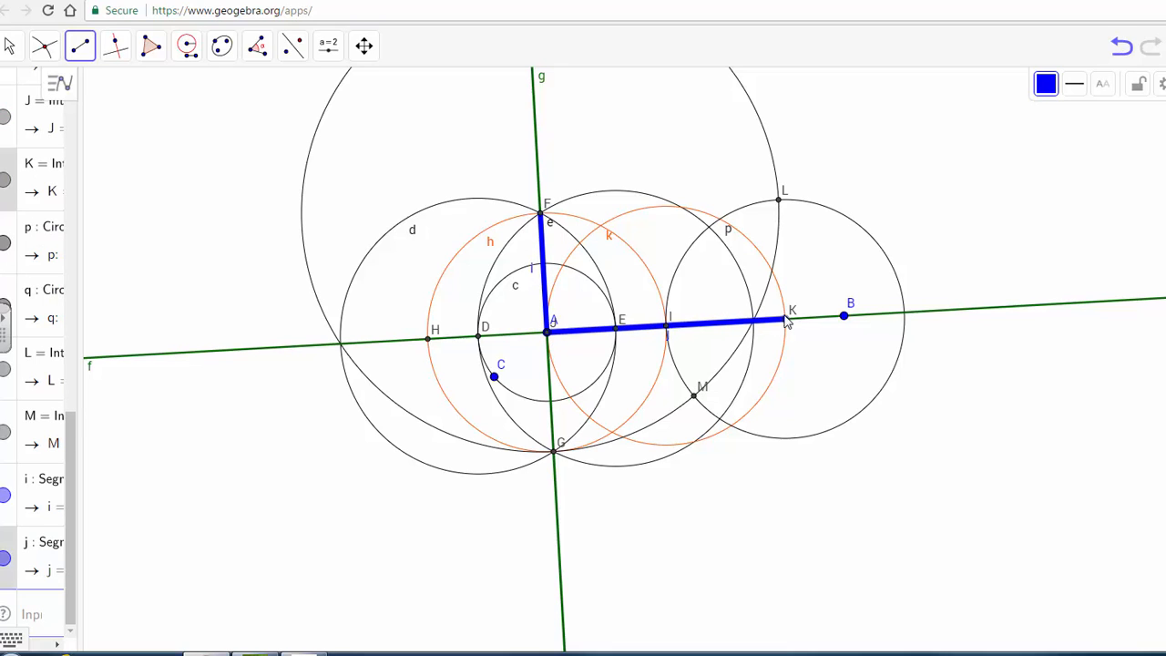
Step: Draw segments KL and LF to close the rectangle
click(786, 319)
click(778, 198)
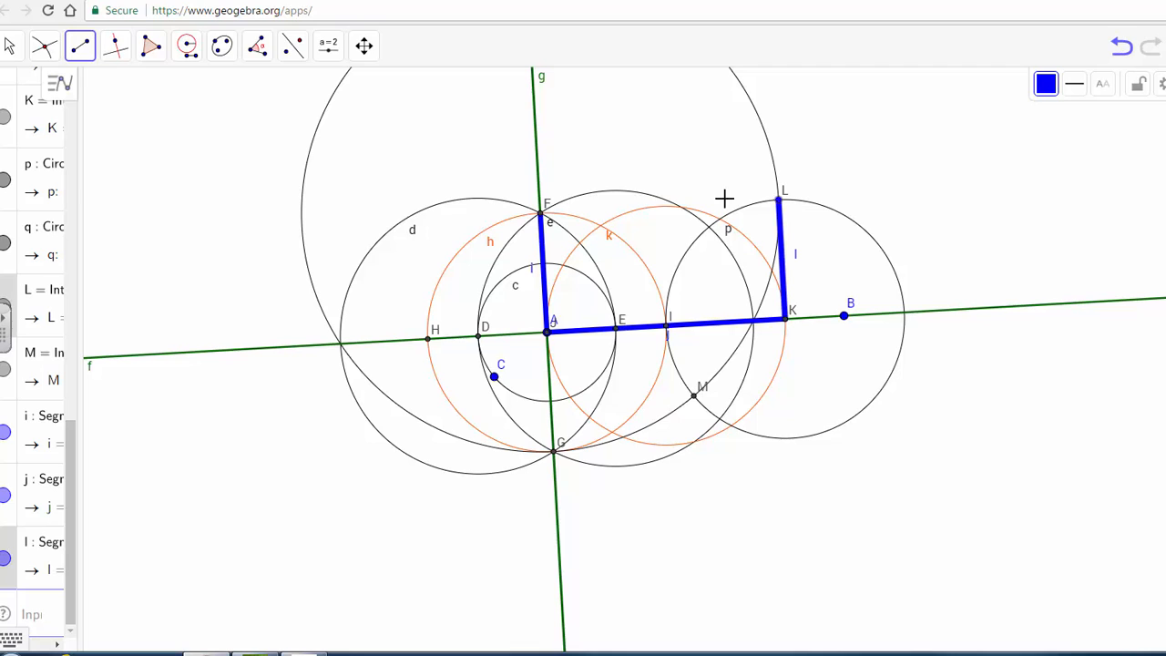
click(779, 198)
click(544, 213)
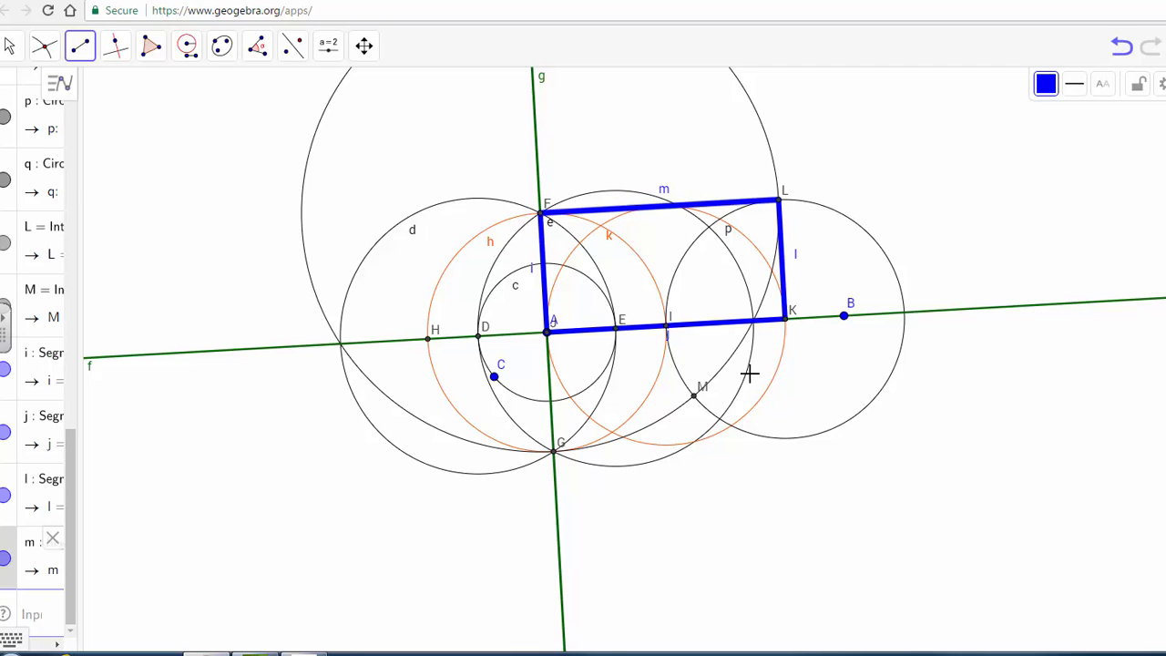